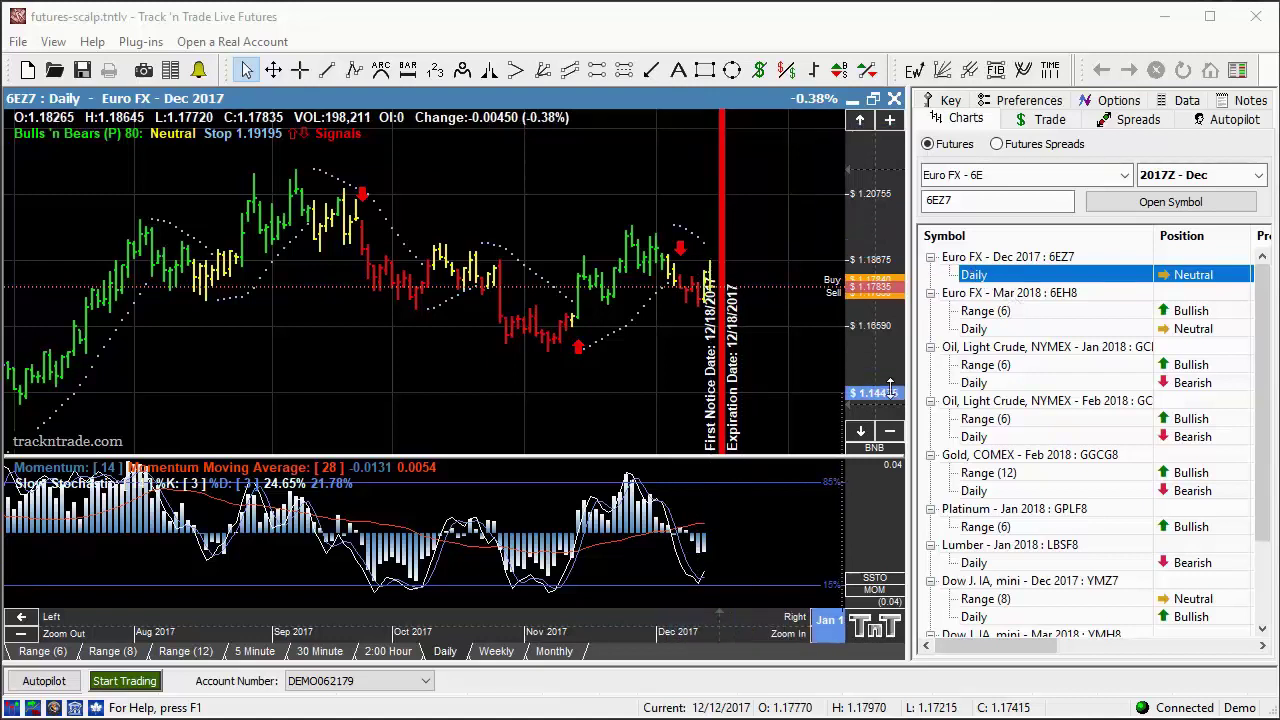
Flip back and forth between the Euro FX Dec 2017 and Mar 2018 daily charts, ending on Mar 2018
{"action": "left_click", "coordinate": [978, 331]}
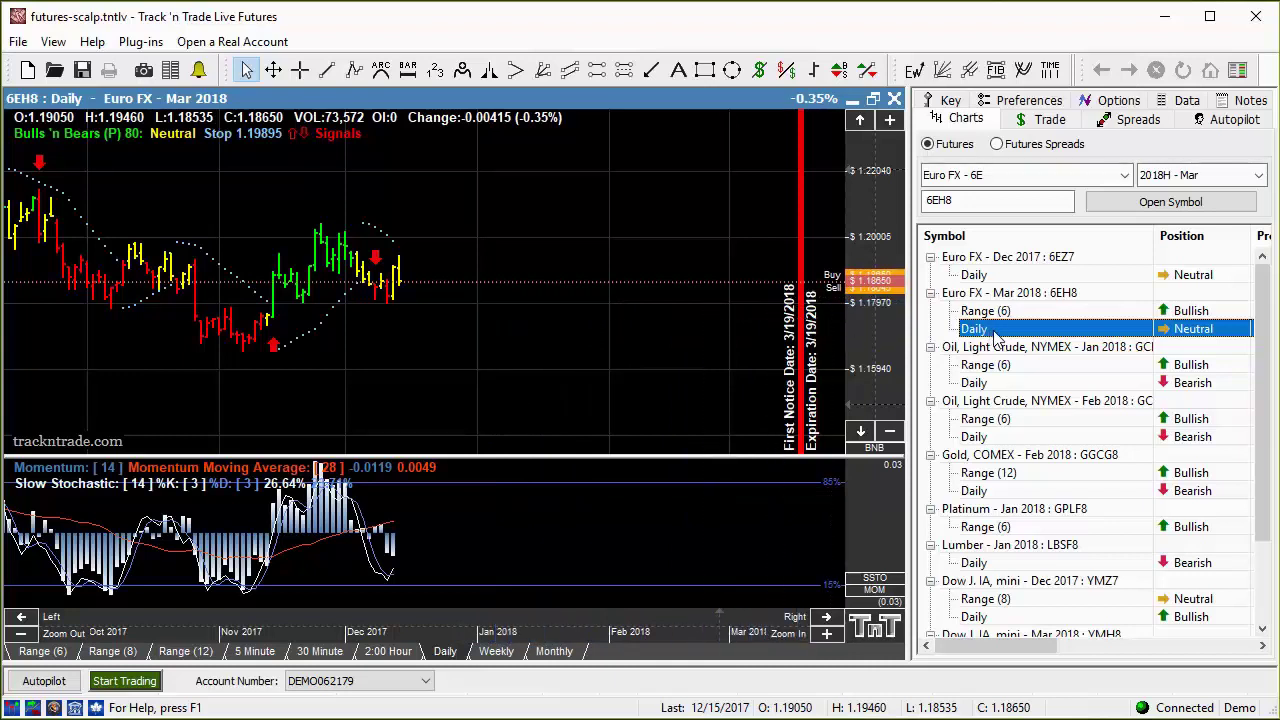
{"action": "left_click", "coordinate": [978, 278]}
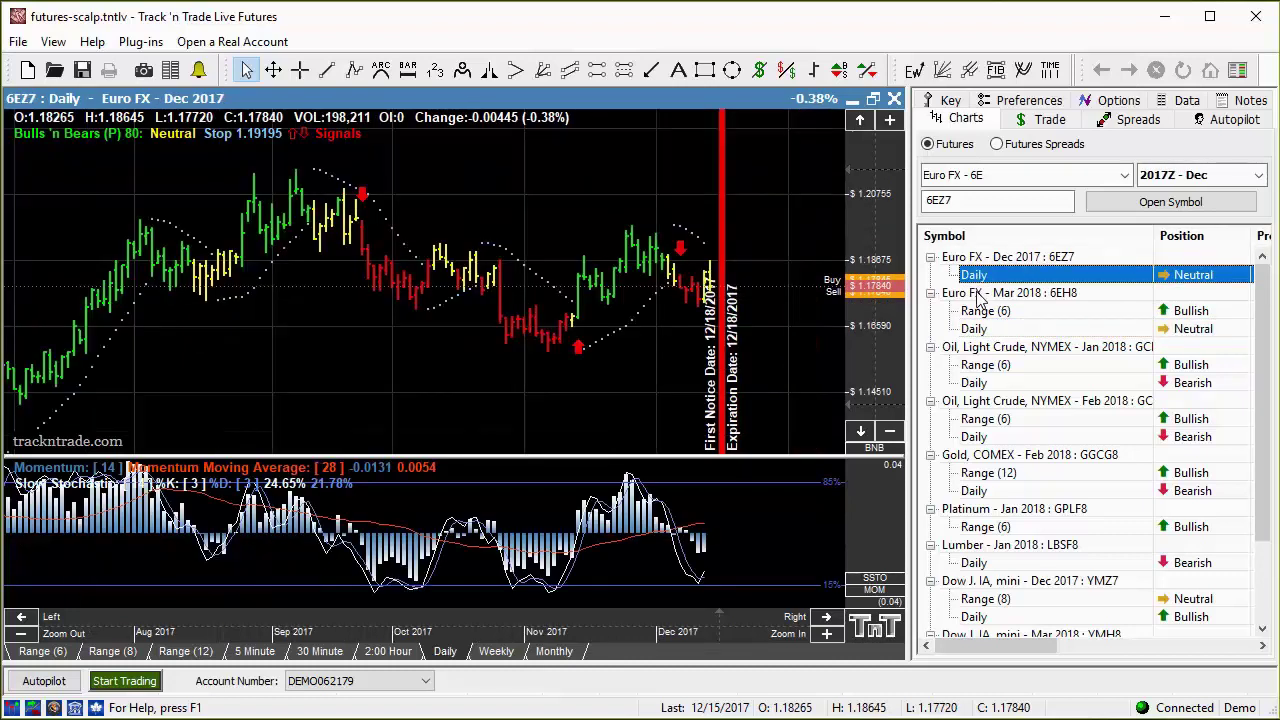
{"action": "left_click", "coordinate": [975, 330]}
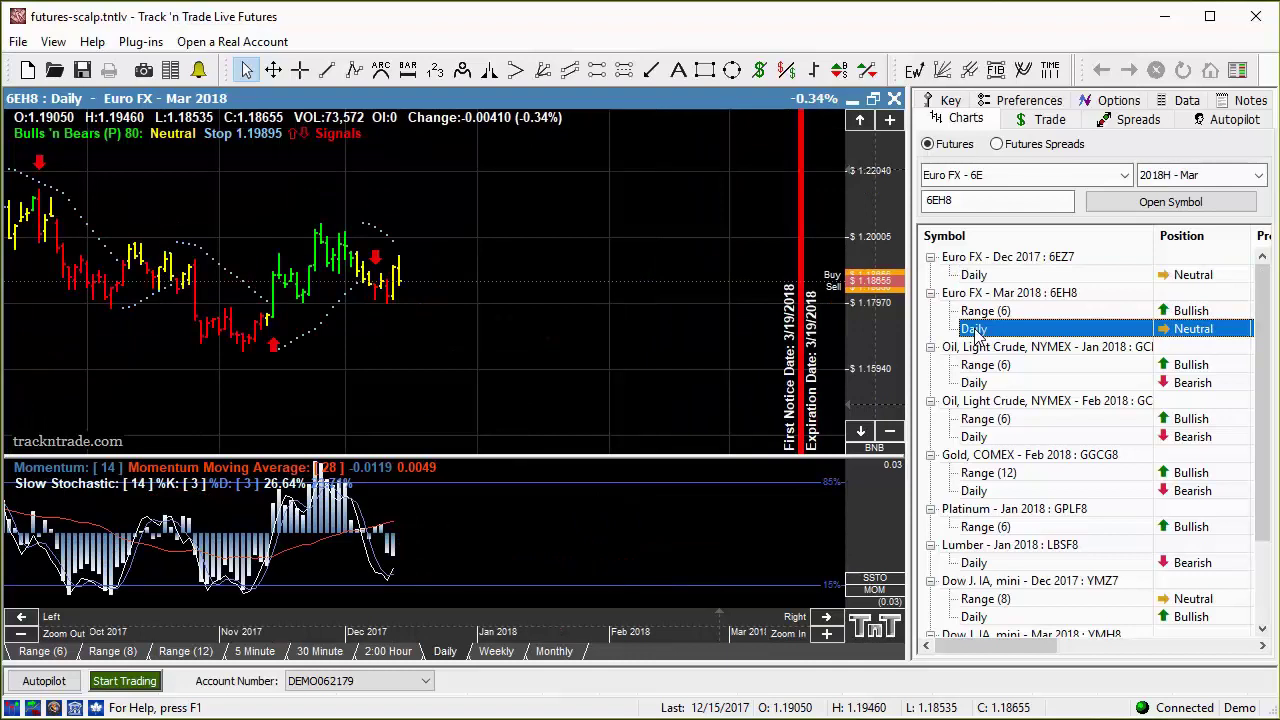
{"action": "left_click", "coordinate": [976, 276]}
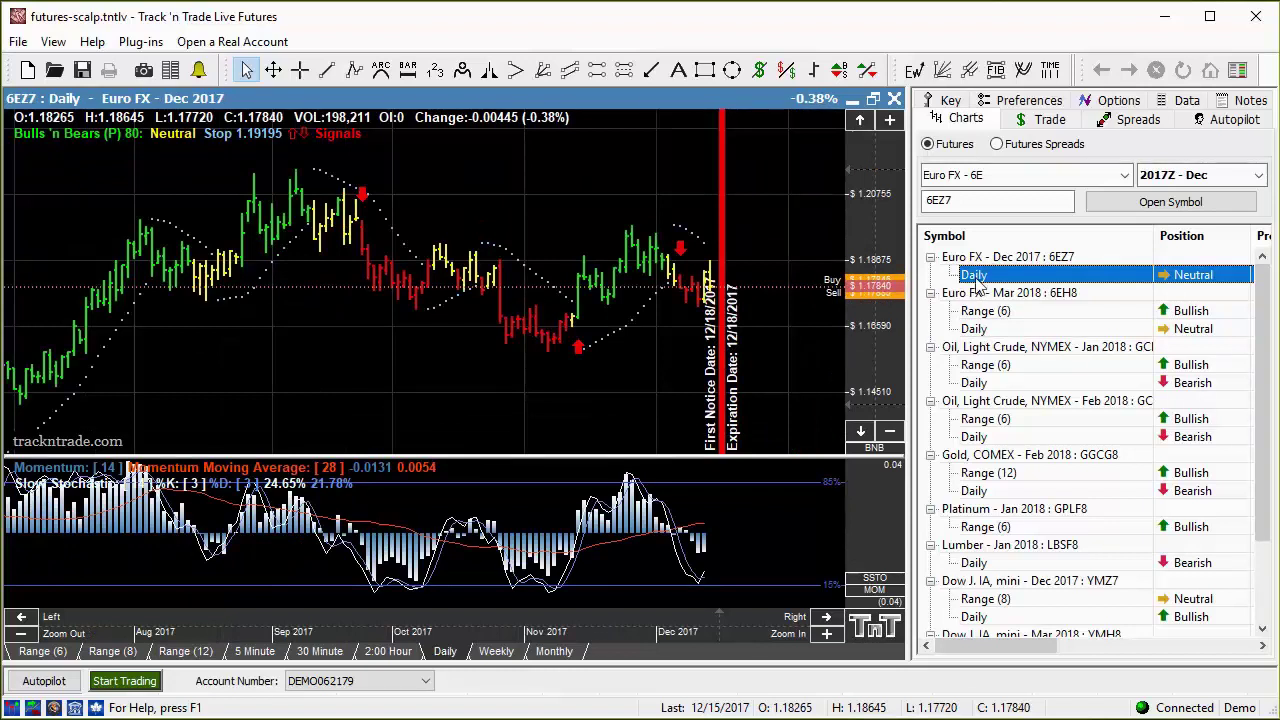
{"action": "left_click", "coordinate": [976, 330]}
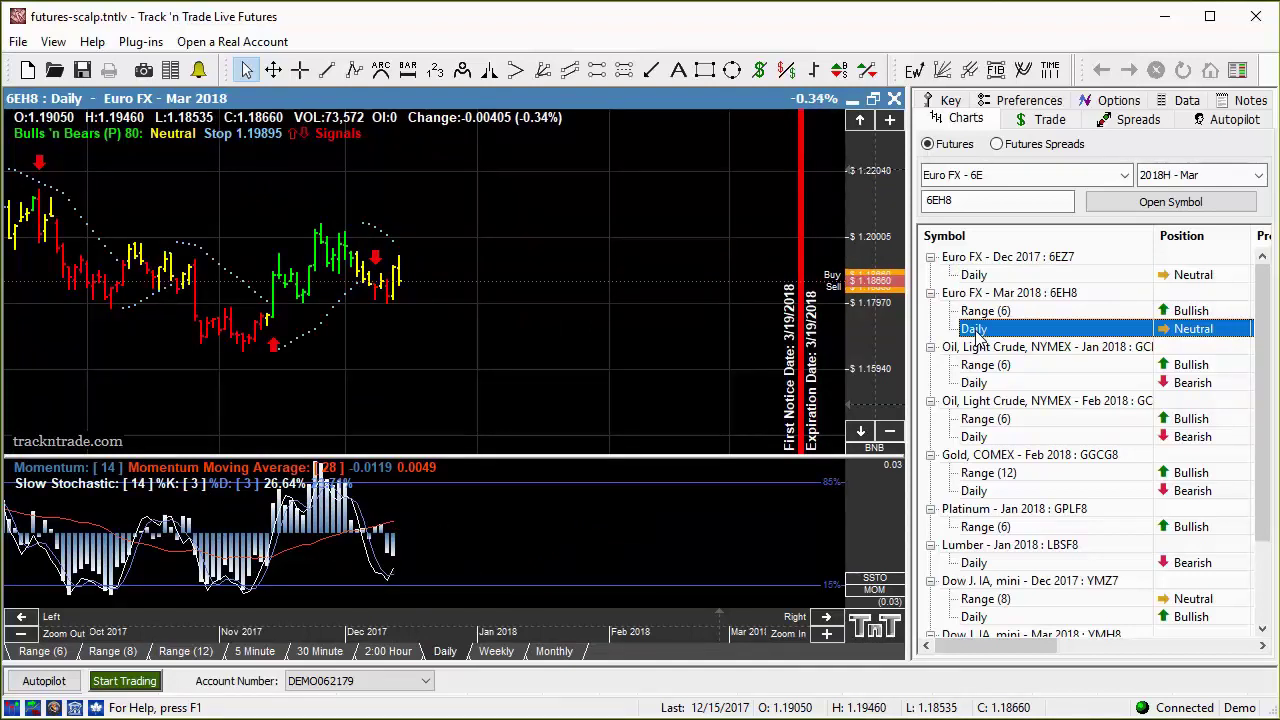
{"action": "left_click", "coordinate": [972, 278]}
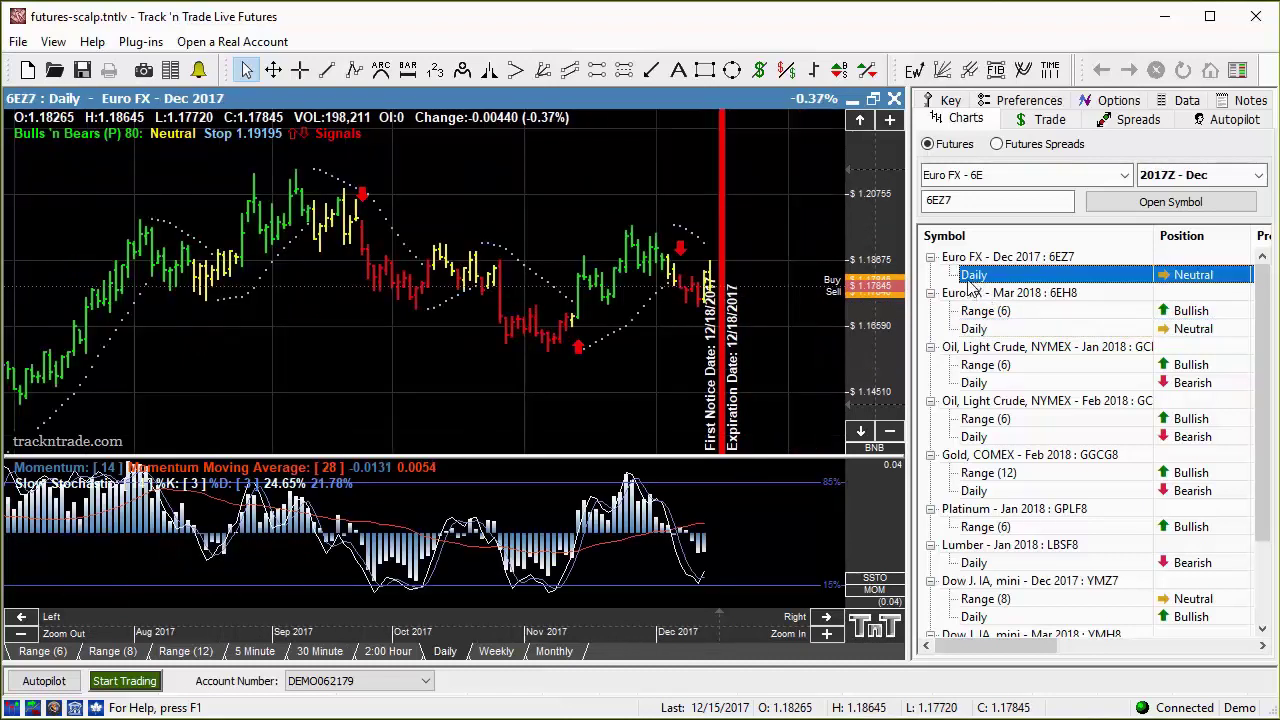
{"action": "left_click", "coordinate": [976, 329]}
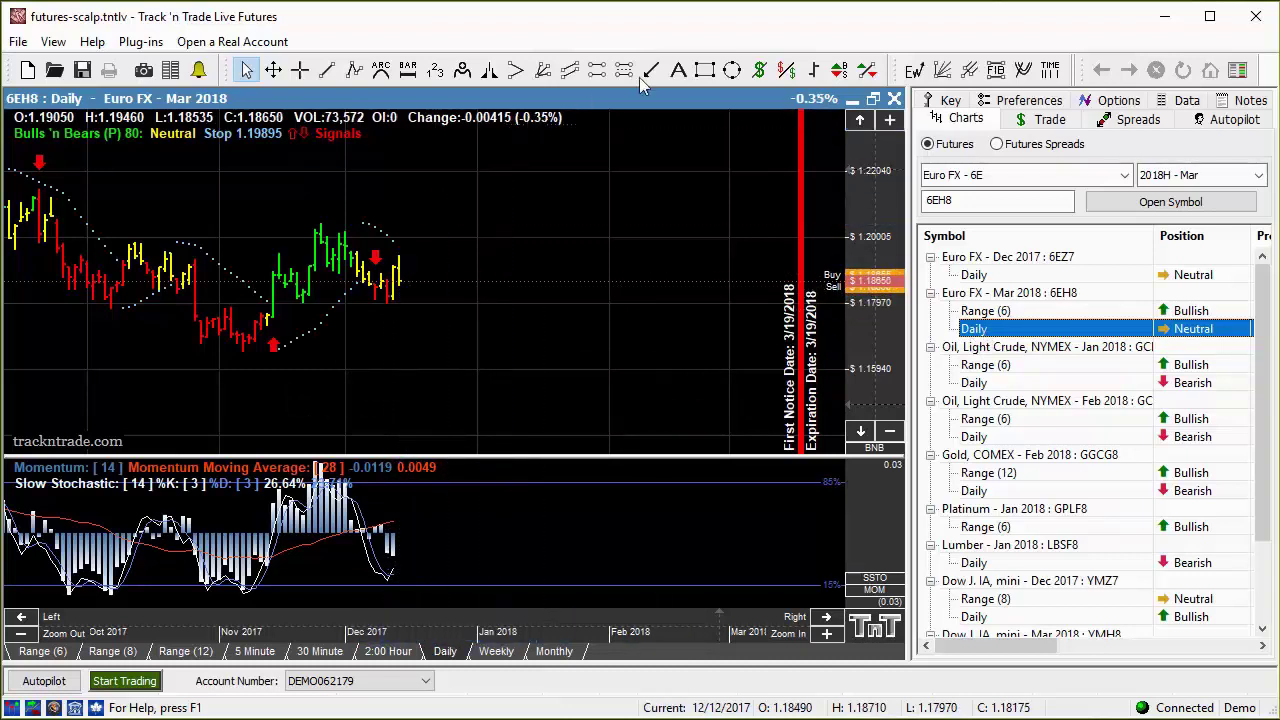
Draw rectangles around the most recent bars and the cluster of low red bars
{"action": "left_click", "coordinate": [705, 69]}
{"action": "mouse_move", "coordinate": [414, 248]}
{"action": "left_mouse_down"}
{"action": "mouse_move", "coordinate": [405, 300]}
{"action": "mouse_move", "coordinate": [381, 320]}
{"action": "left_mouse_up"}
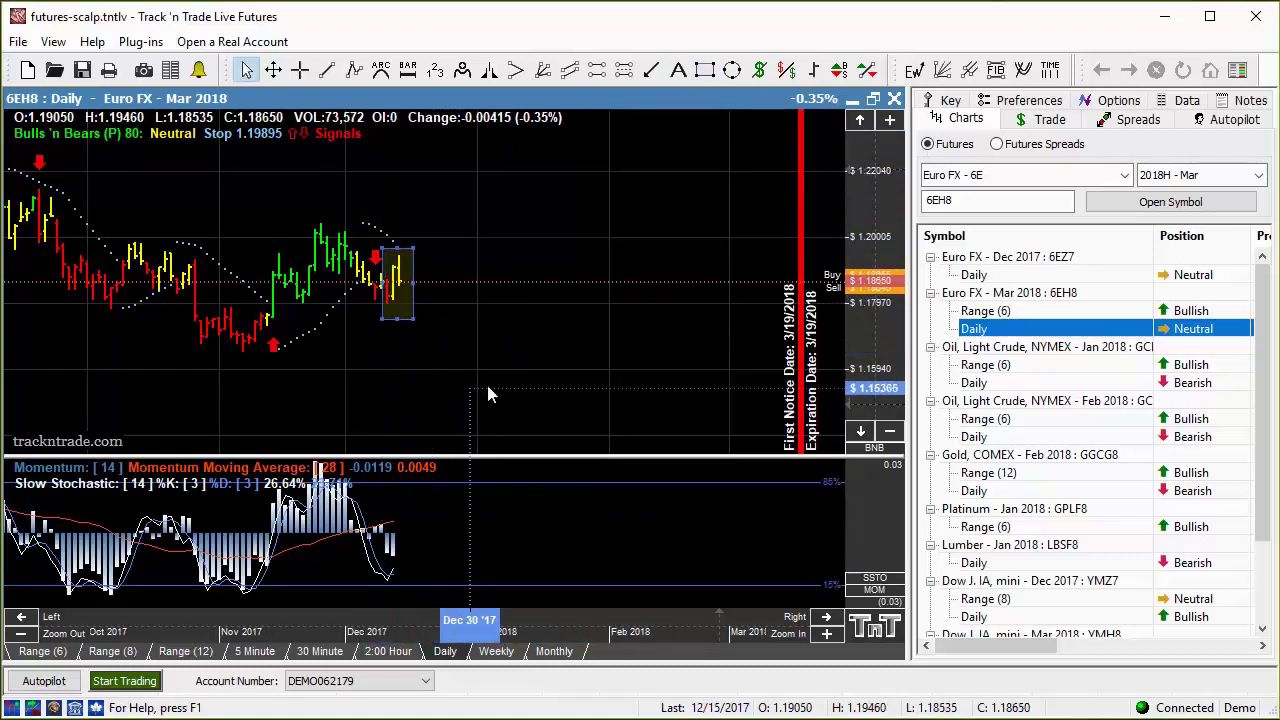
{"action": "key", "text": "Escape"}
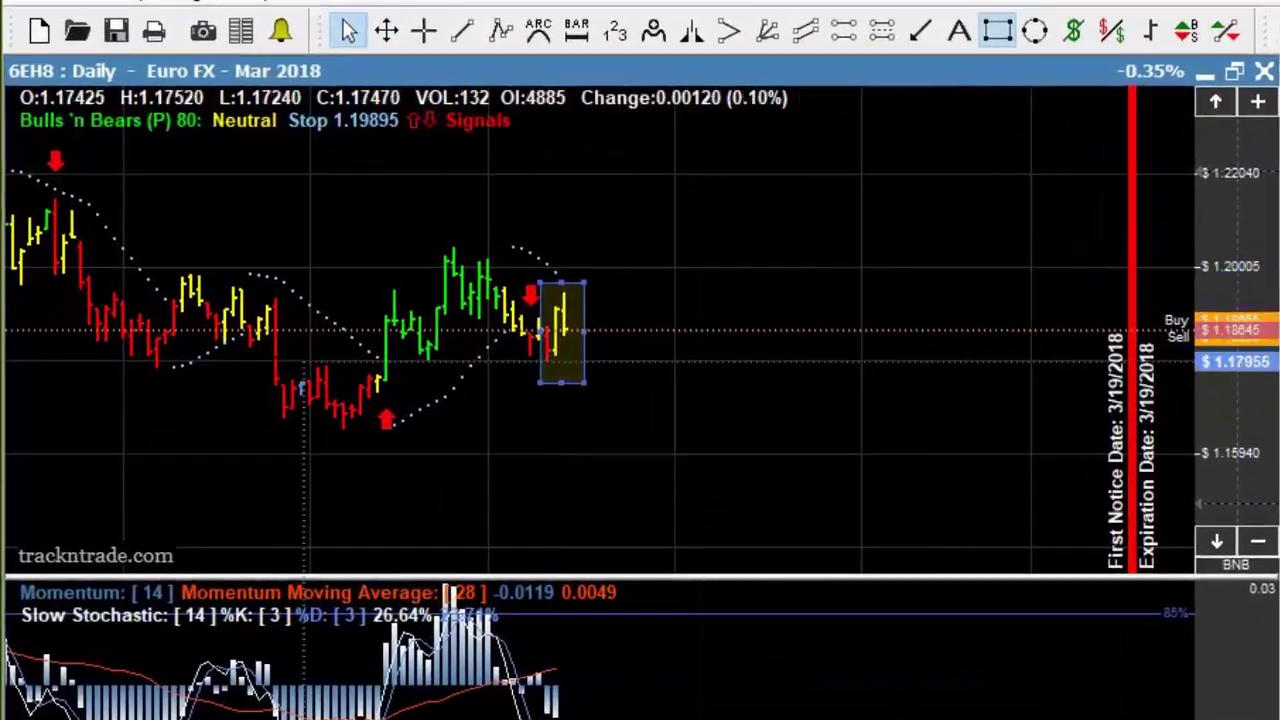
{"action": "mouse_move", "coordinate": [271, 369]}
{"action": "left_mouse_down"}
{"action": "mouse_move", "coordinate": [390, 425]}
{"action": "mouse_move", "coordinate": [323, 403]}
{"action": "left_mouse_up"}
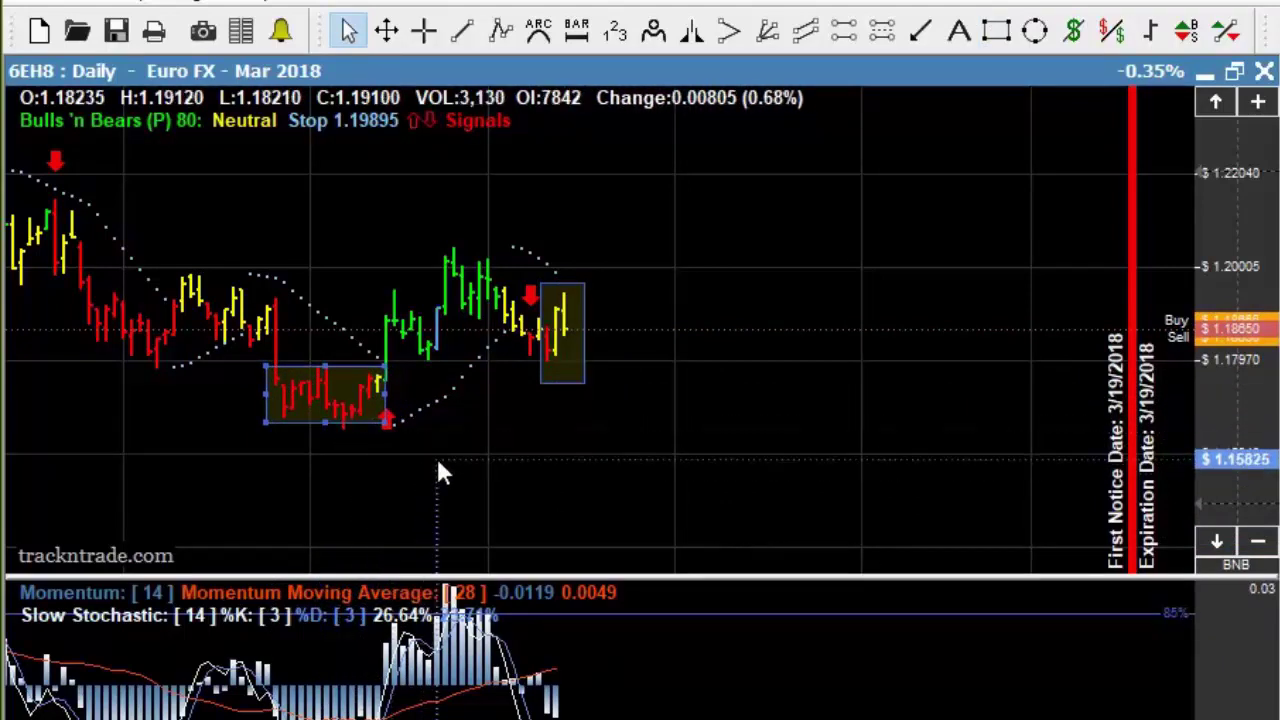
{"action": "left_click_drag", "start_coordinate": [326, 401], "coordinate": [338, 393]}
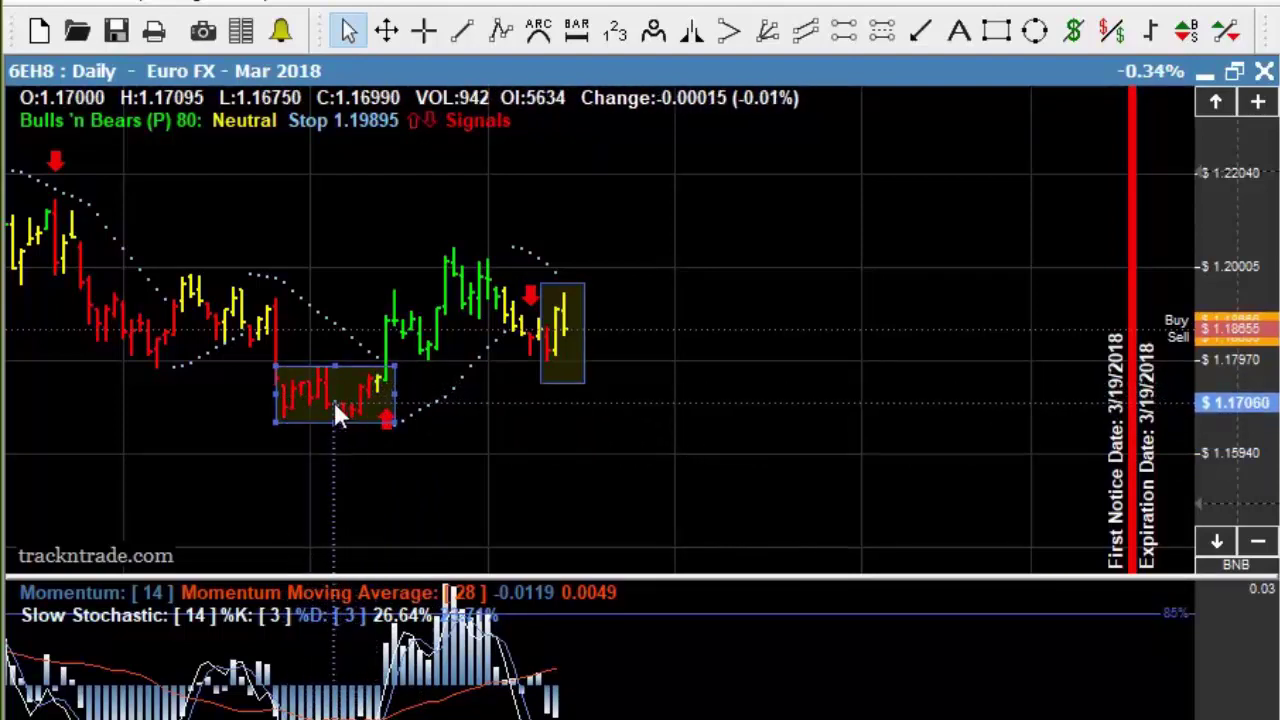
Box the green rally bars and draw another rectangle over the later bars
{"action": "left_click", "coordinate": [997, 30]}
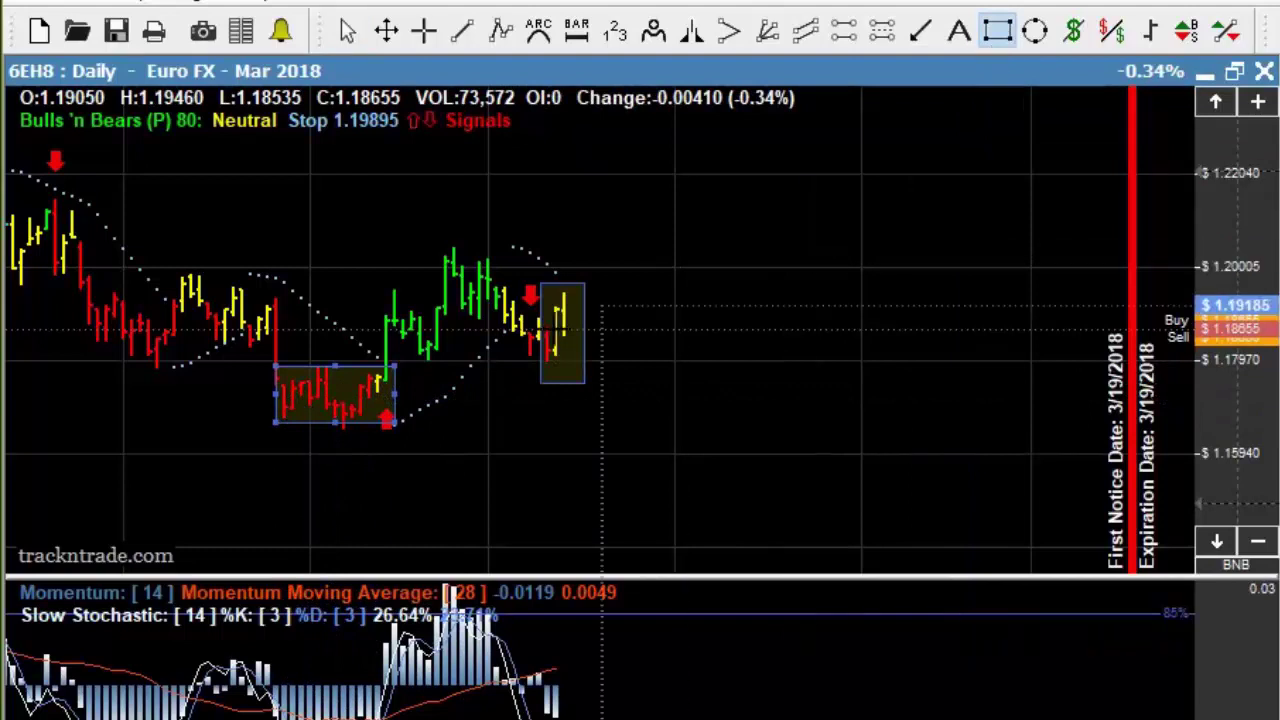
{"action": "left_click_drag", "start_coordinate": [380, 402], "coordinate": [475, 226]}
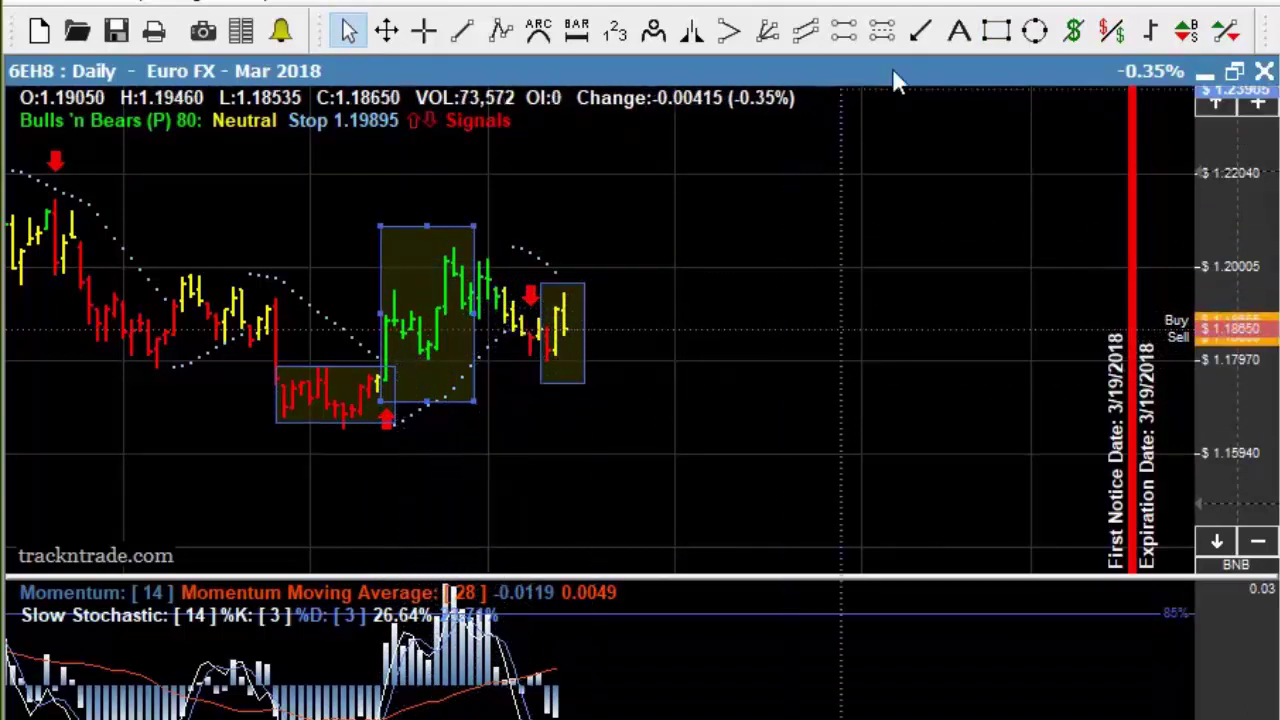
{"action": "left_click", "coordinate": [1013, 36]}
{"action": "left_click_drag", "start_coordinate": [552, 292], "coordinate": [498, 362]}
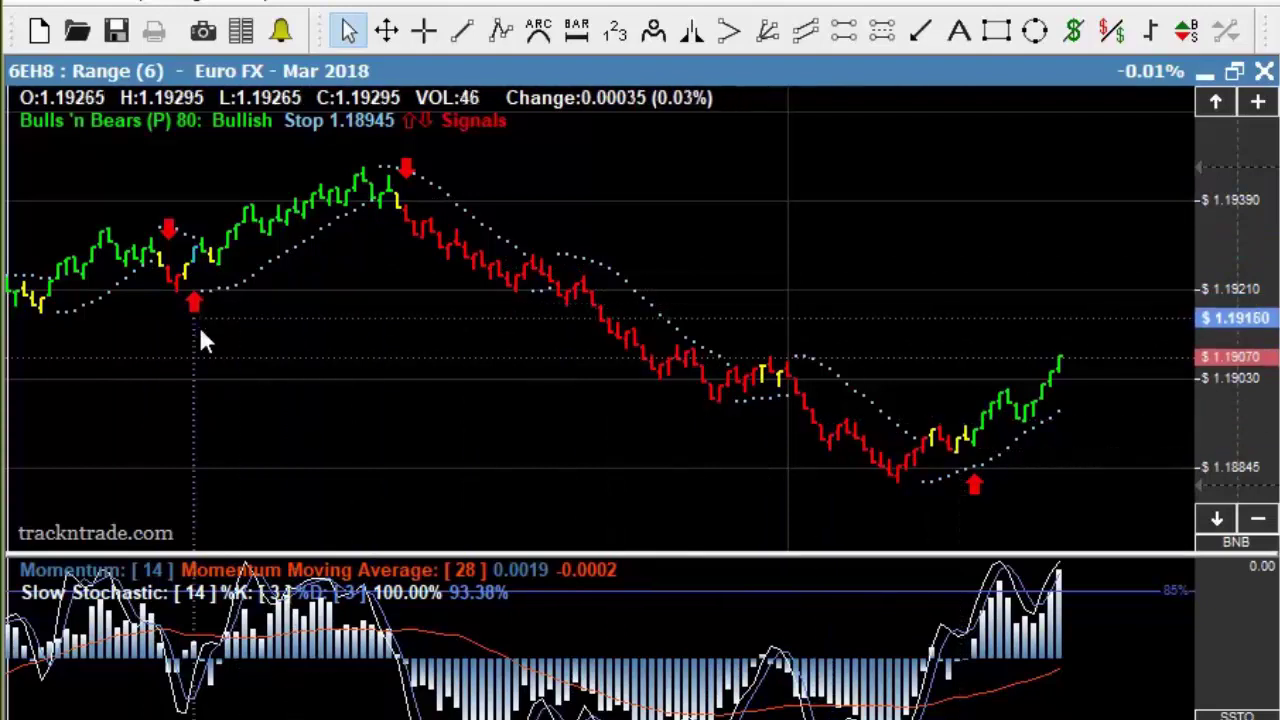
Draw a trendline up to the peak and stretch its lower end further left
{"action": "left_click", "coordinate": [465, 31]}
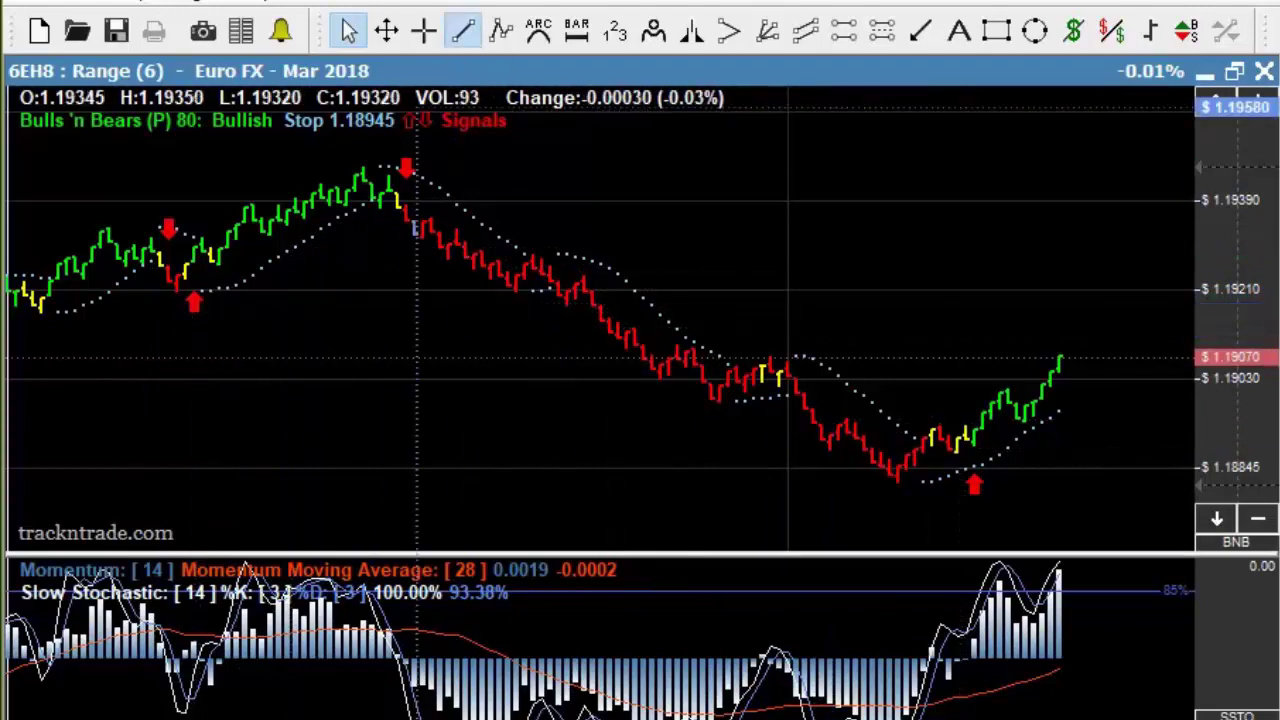
{"action": "left_click_drag", "start_coordinate": [405, 195], "coordinate": [448, 160]}
{"action": "left_click_drag", "start_coordinate": [141, 322], "coordinate": [133, 317]}
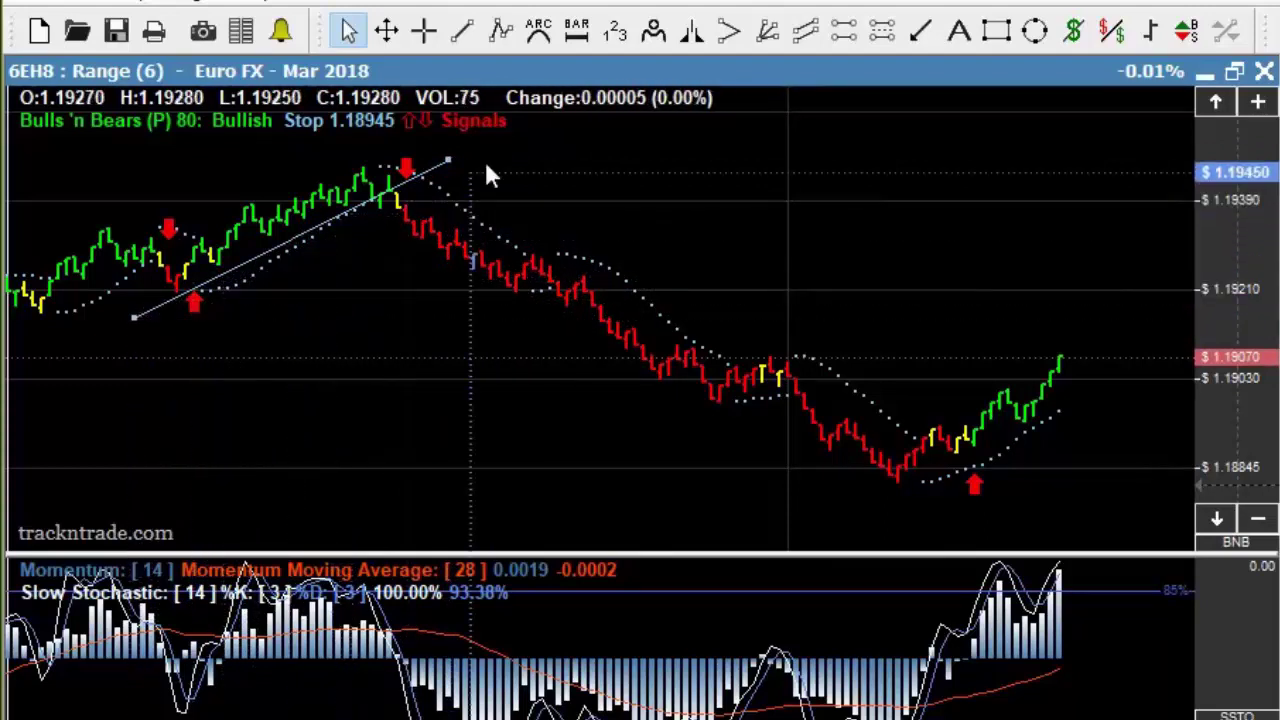
{"action": "left_click_drag", "start_coordinate": [134, 317], "coordinate": [126, 317]}
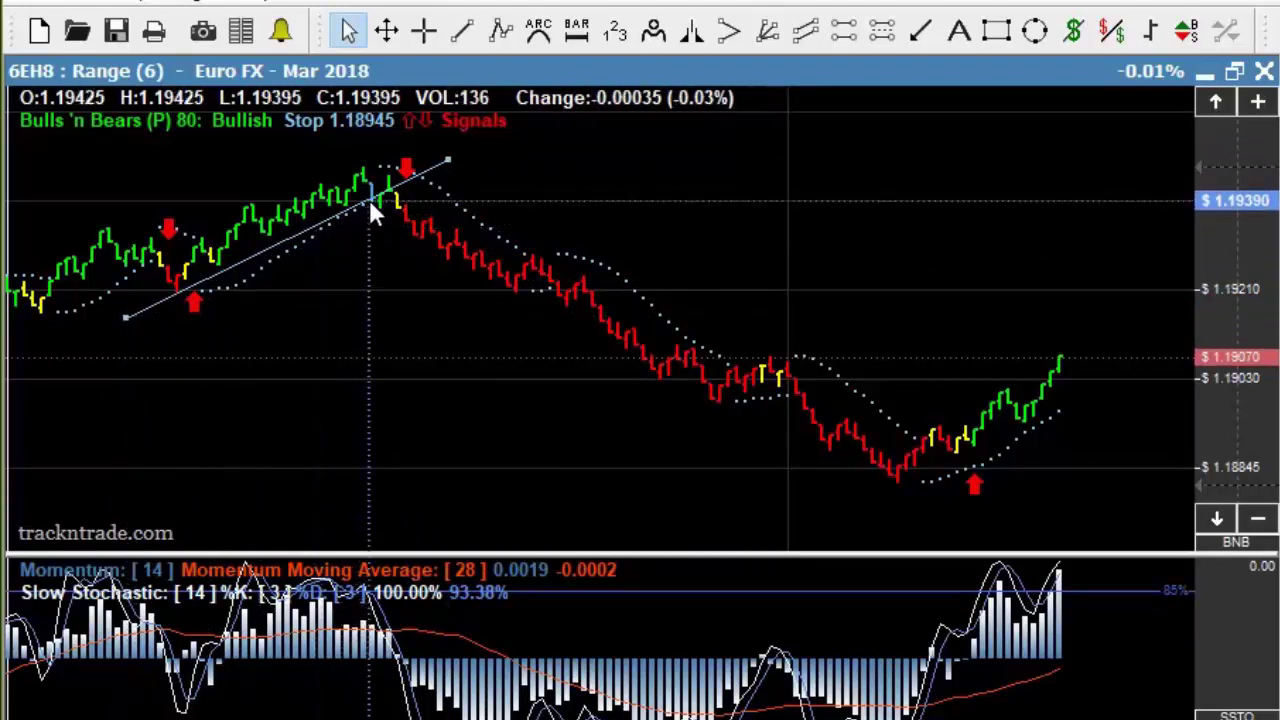
Draw an arrow line pointing up to where price breaks the trendline
{"action": "left_click", "coordinate": [921, 30]}
{"action": "left_click_drag", "start_coordinate": [278, 438], "coordinate": [358, 228]}
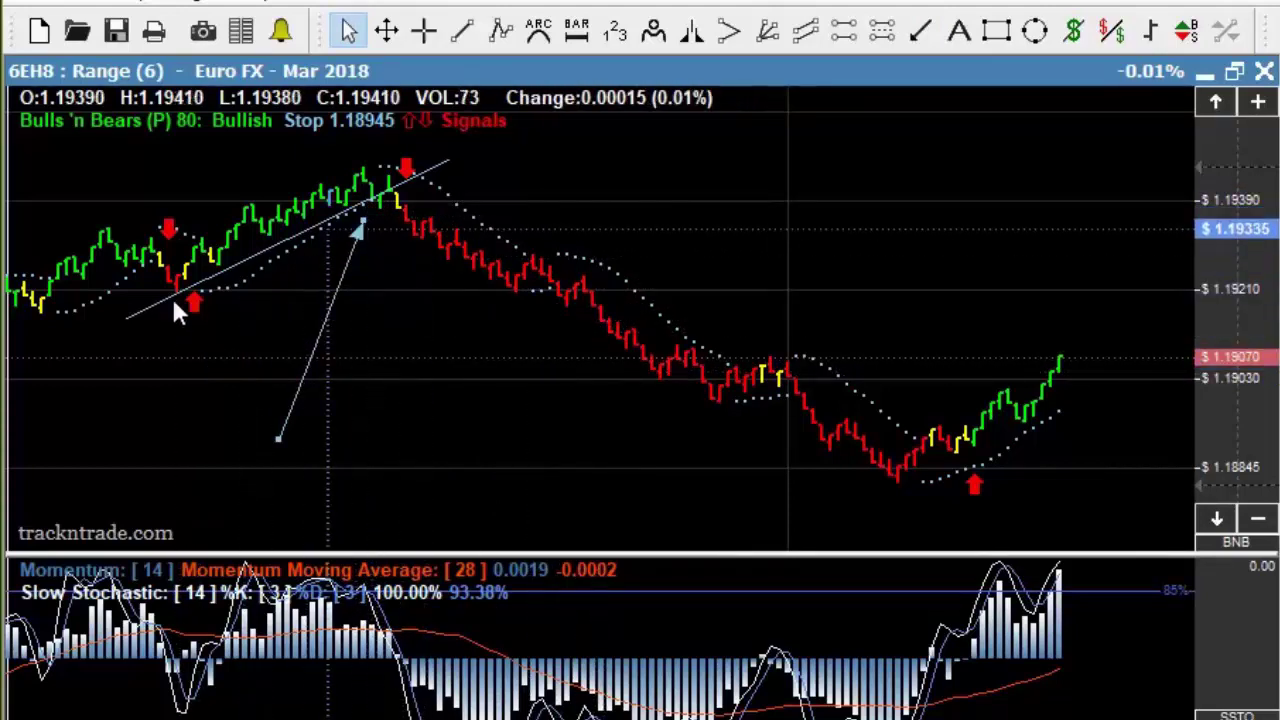
{"action": "left_click", "coordinate": [354, 238]}
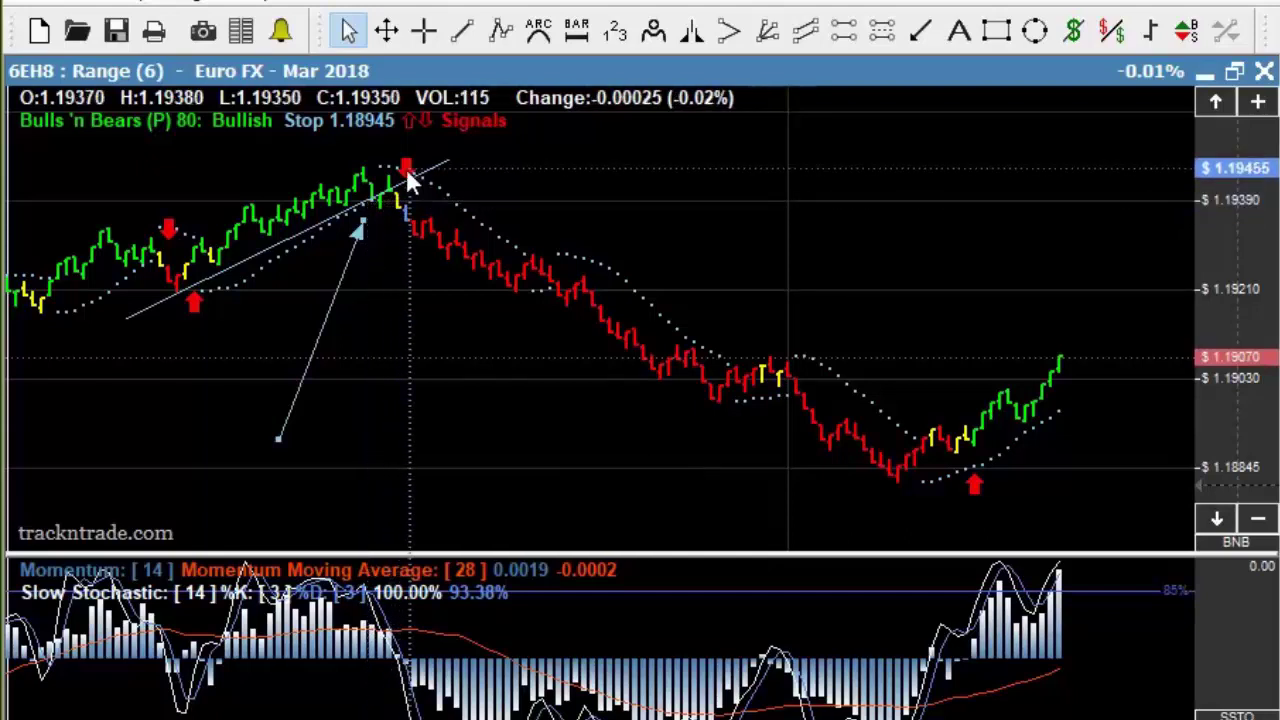
Circle the peak bars at the sell signal and draw an arrow extending up-right beside them
{"action": "left_click", "coordinate": [1037, 33]}
{"action": "left_click_drag", "start_coordinate": [364, 138], "coordinate": [454, 209]}
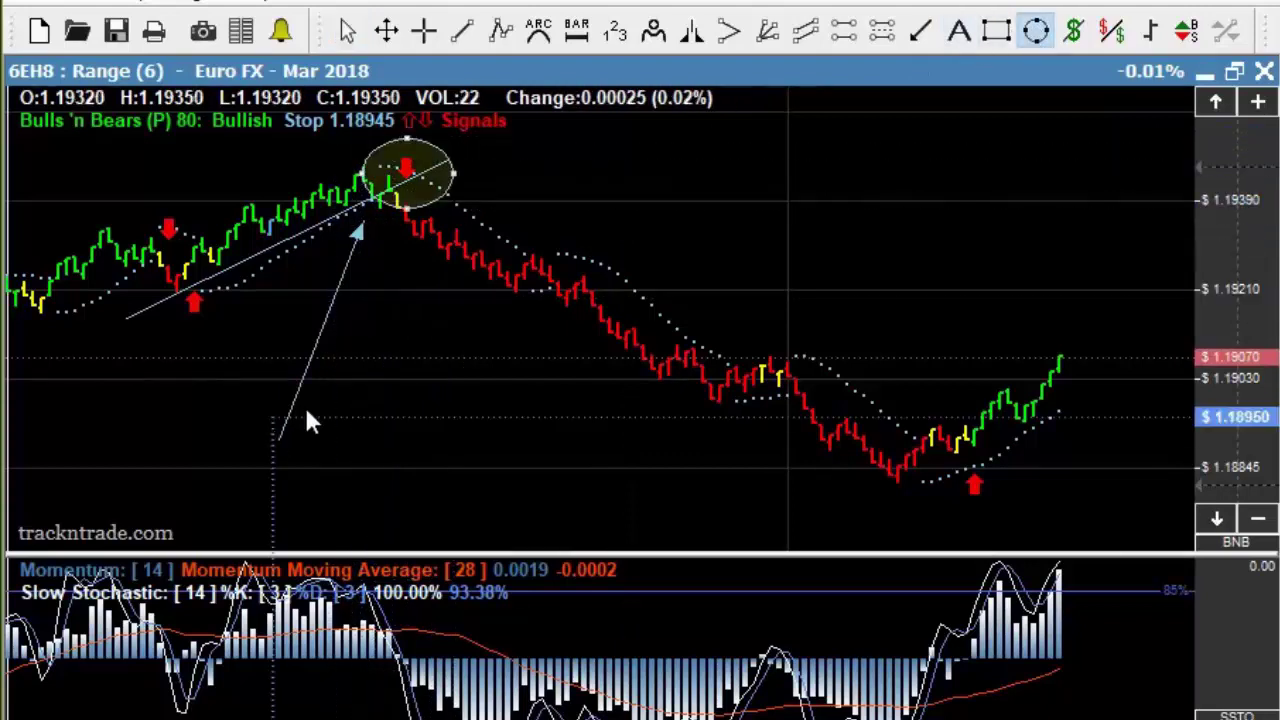
{"action": "key", "text": "Escape"}
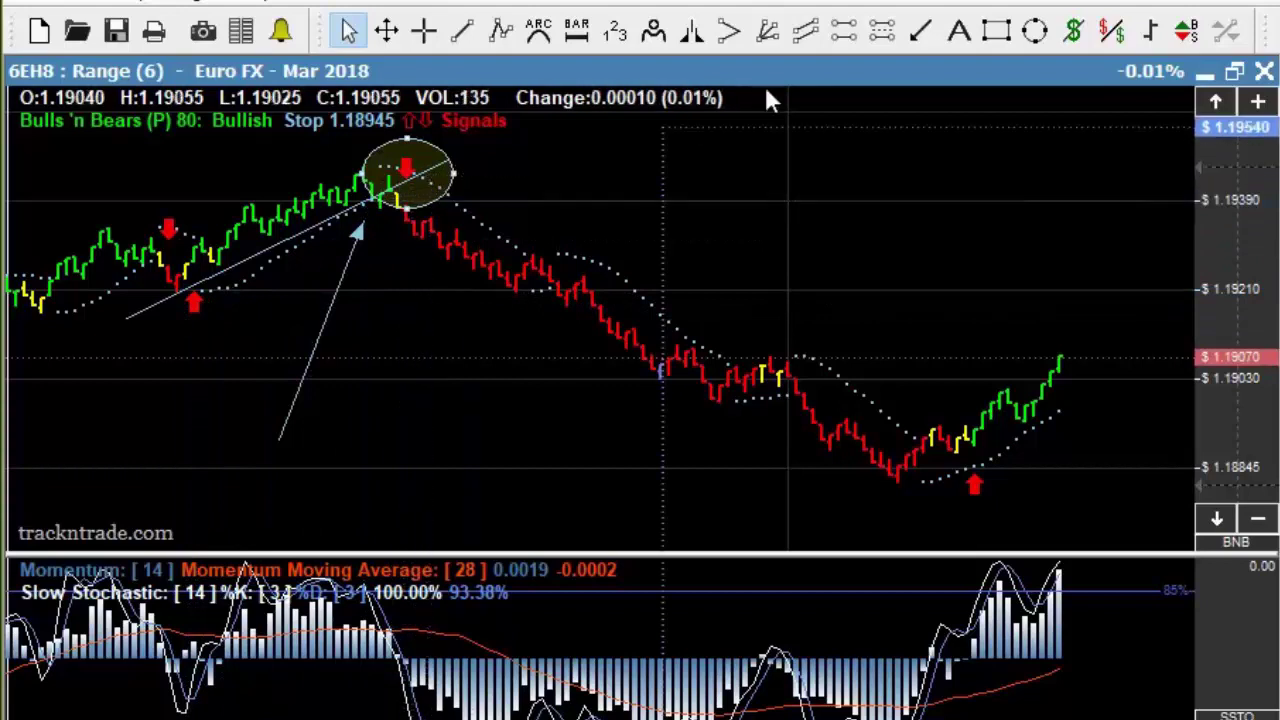
{"action": "left_click", "coordinate": [921, 30]}
{"action": "mouse_move", "coordinate": [422, 160]}
{"action": "left_mouse_down"}
{"action": "mouse_move", "coordinate": [470, 197]}
{"action": "mouse_move", "coordinate": [605, 135]}
{"action": "left_mouse_up"}
{"action": "left_click", "coordinate": [921, 32]}
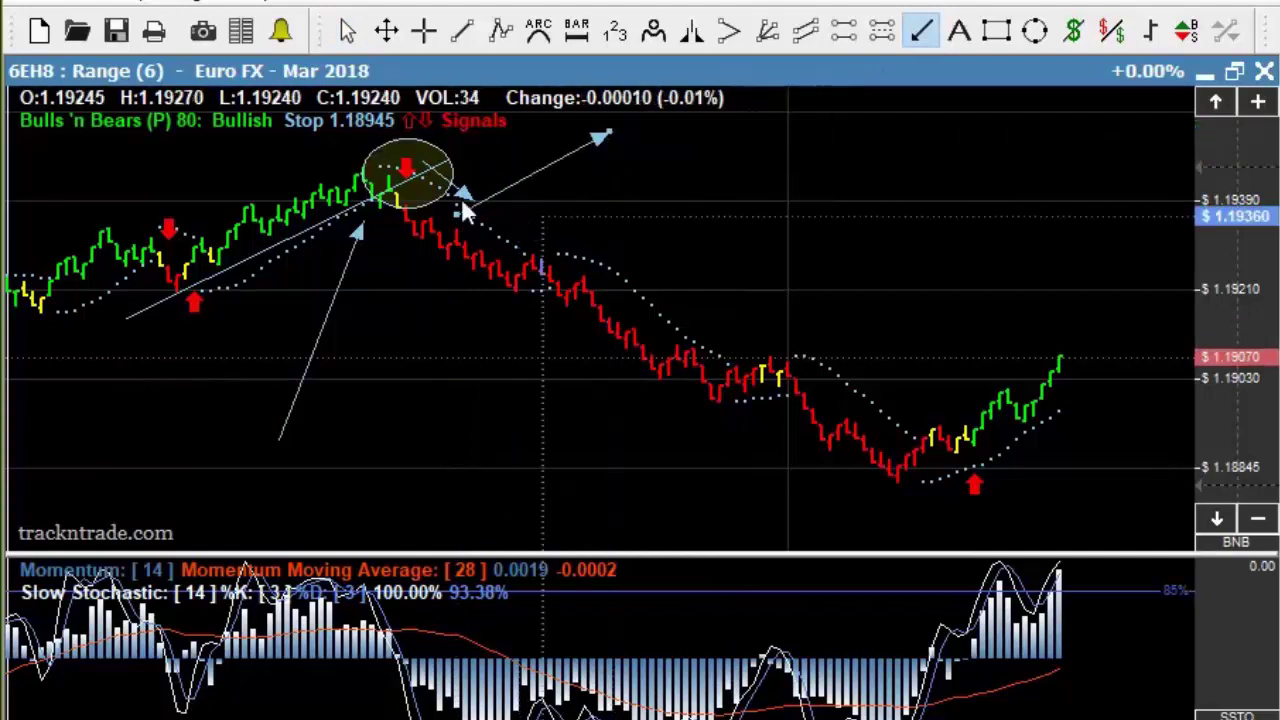
{"action": "key", "text": "Escape"}
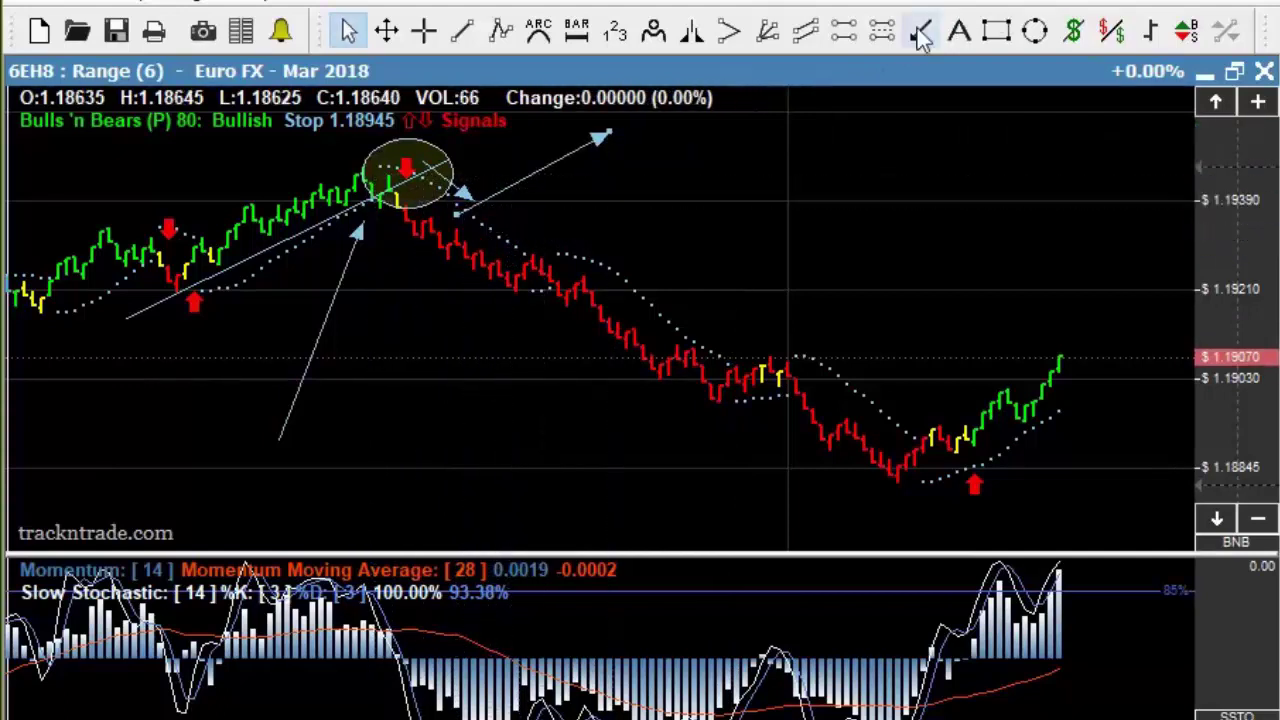
Replace an oversized circle over the top and decline with a smaller ellipse on the mid-decline bounce
{"action": "left_click", "coordinate": [1036, 31]}
{"action": "left_click_drag", "start_coordinate": [350, 148], "coordinate": [517, 318]}
{"action": "key", "text": "Escape"}
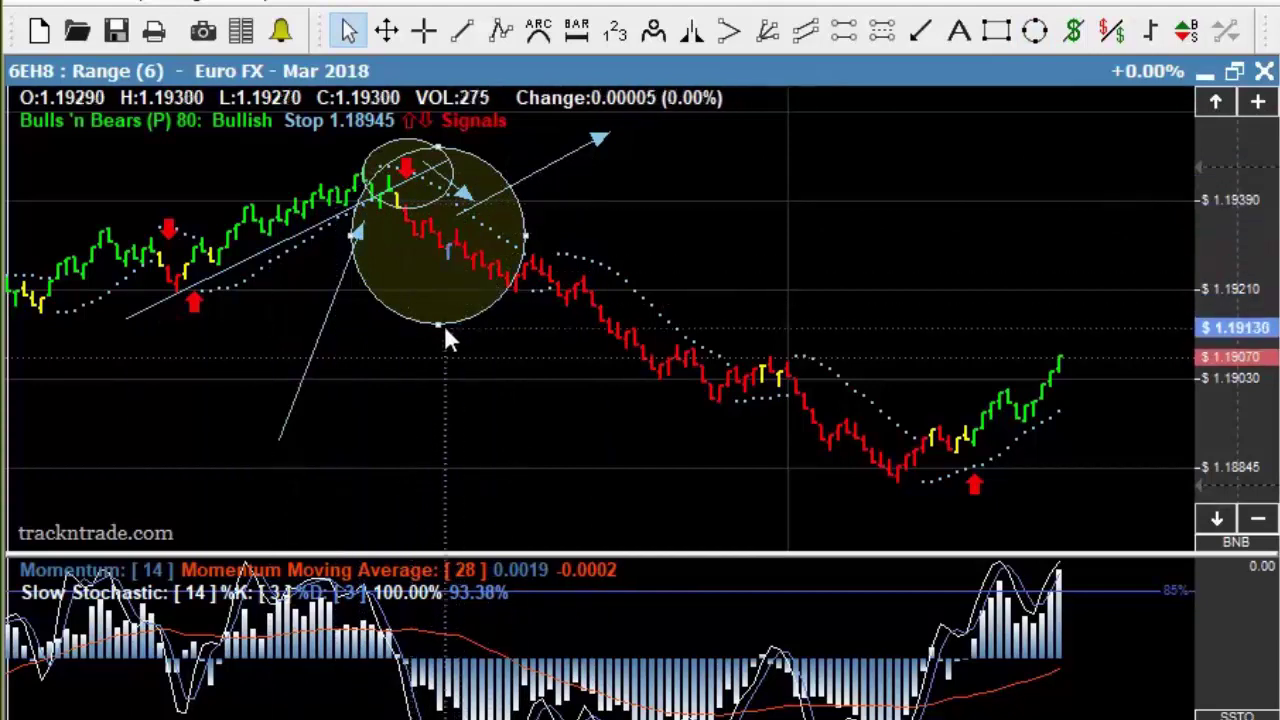
{"action": "key", "text": "Delete"}
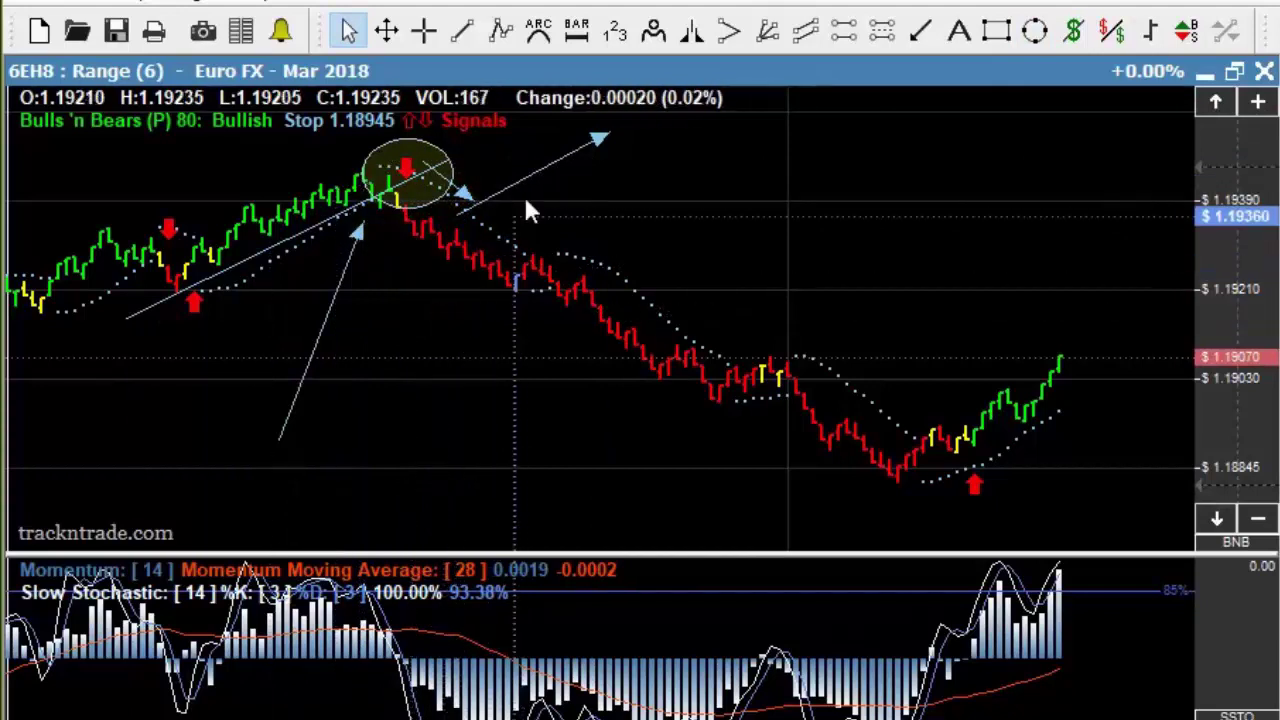
{"action": "left_click", "coordinate": [1036, 32]}
{"action": "left_click_drag", "start_coordinate": [506, 268], "coordinate": [565, 305]}
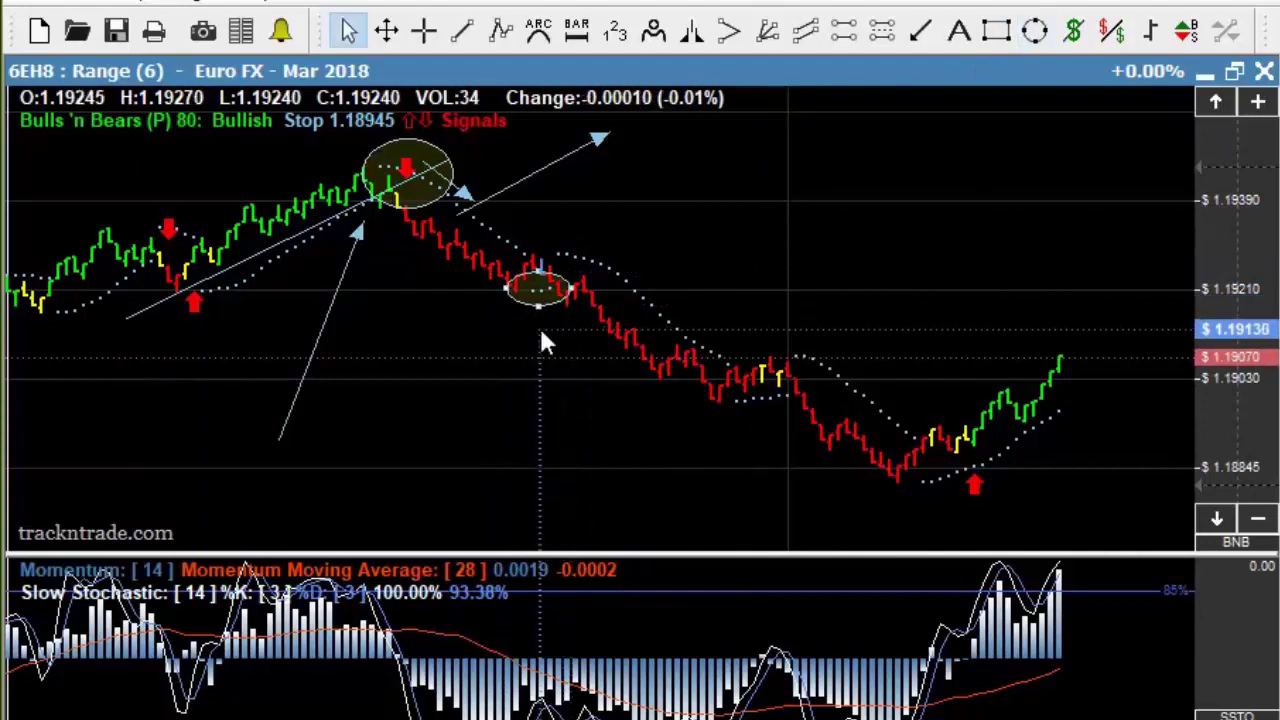
Try a profit measurement for a sell at 1.19390, then discard it
{"action": "left_click", "coordinate": [920, 32]}
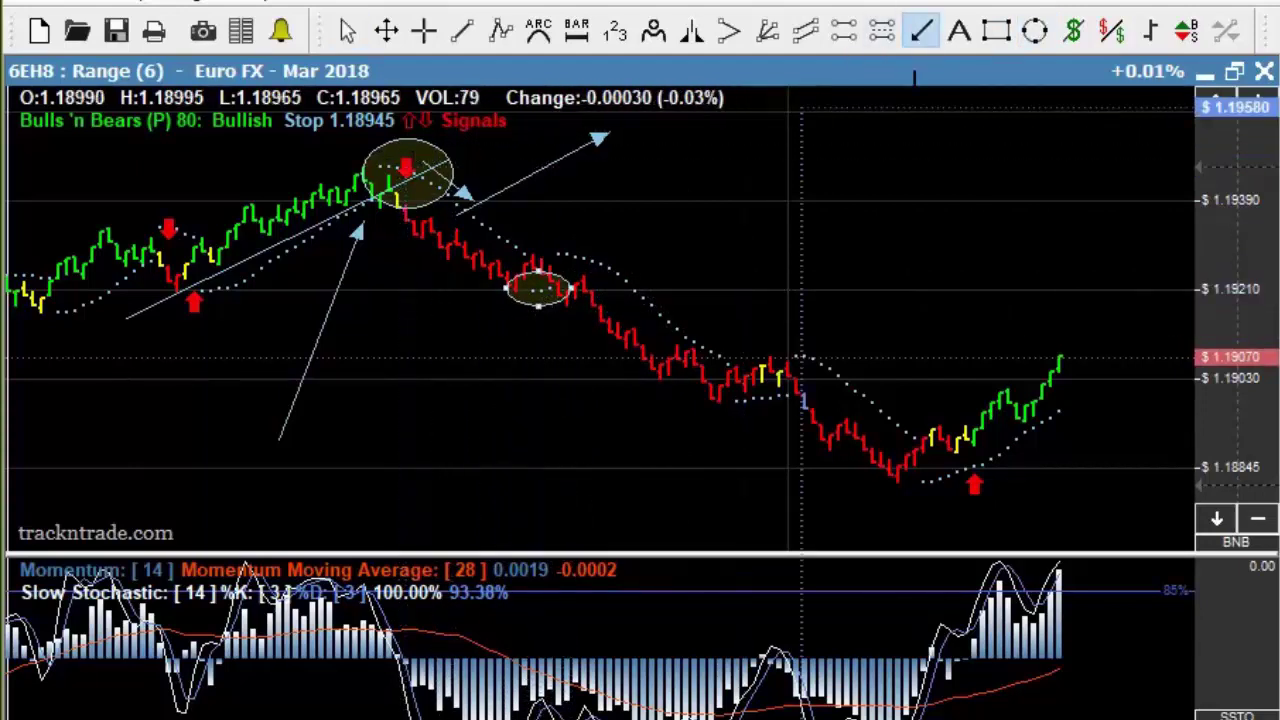
{"action": "left_click", "coordinate": [1075, 32]}
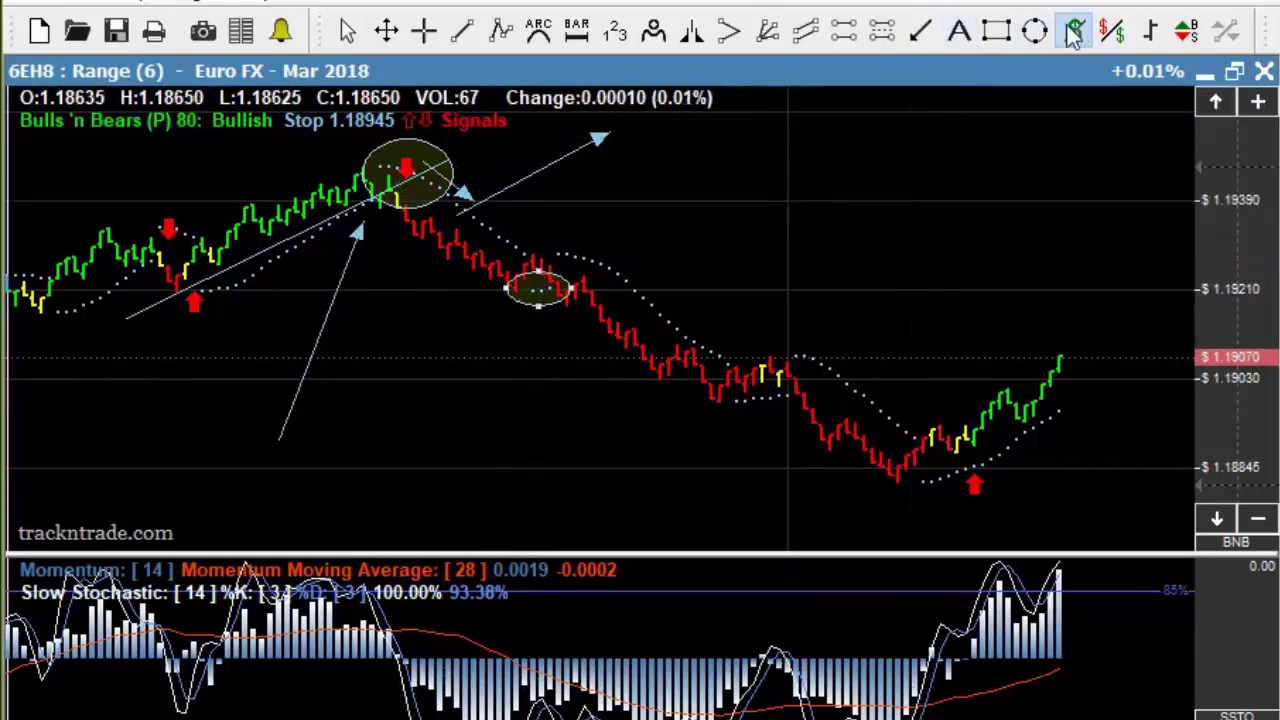
{"action": "left_click_drag", "start_coordinate": [540, 200], "coordinate": [522, 247]}
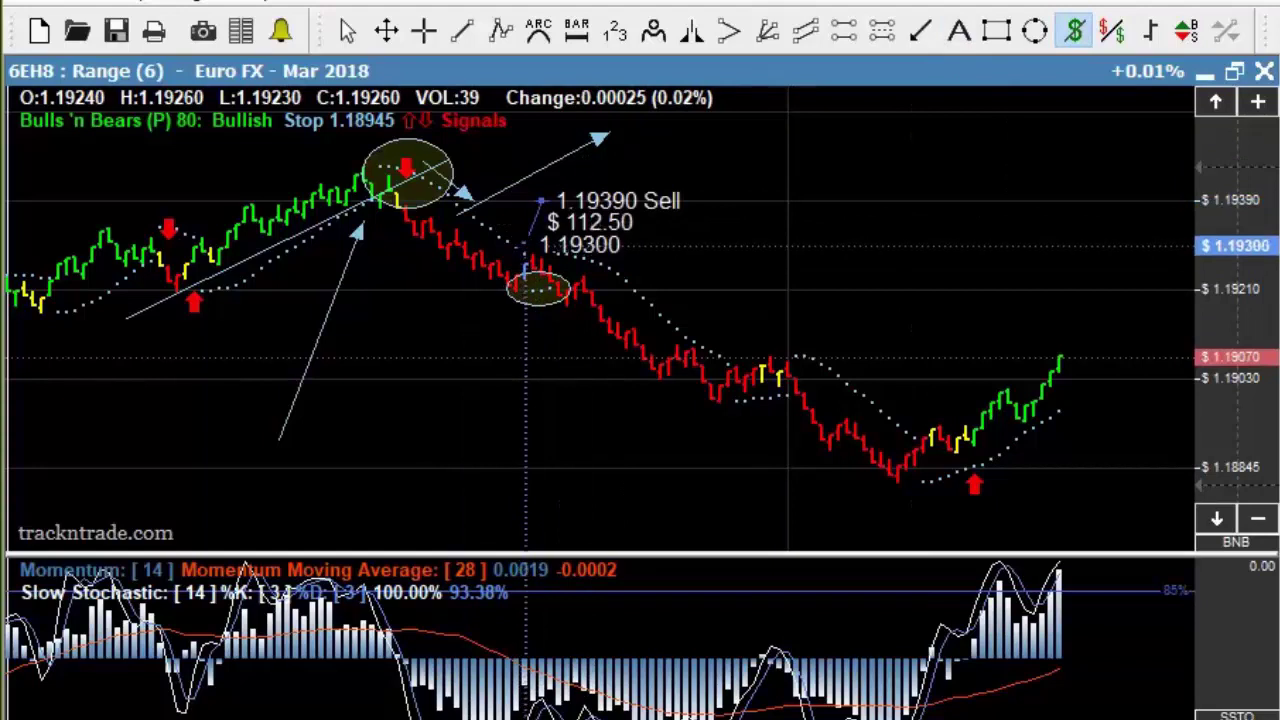
{"action": "left_click", "coordinate": [465, 251]}
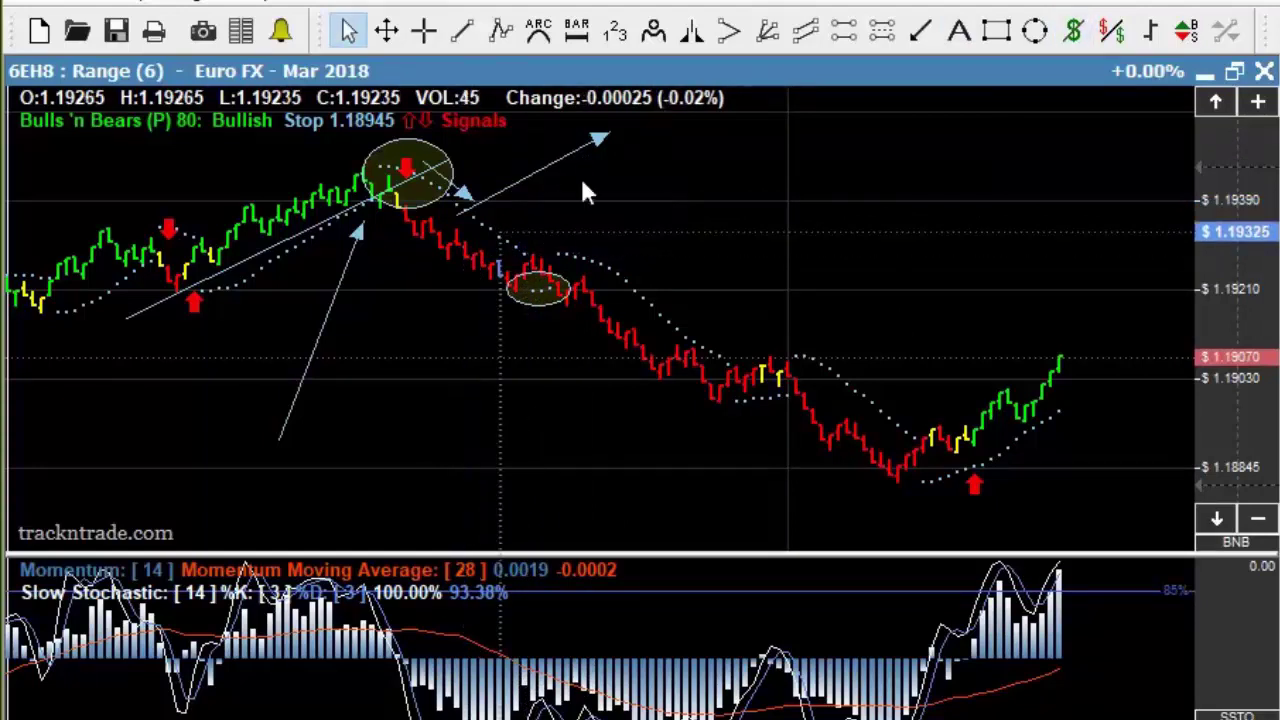
Draw two arrows into the second ellipse, one down from above and one up from lower left
{"action": "left_click", "coordinate": [920, 32]}
{"action": "left_click_drag", "start_coordinate": [465, 147], "coordinate": [522, 245]}
{"action": "left_click", "coordinate": [930, 28]}
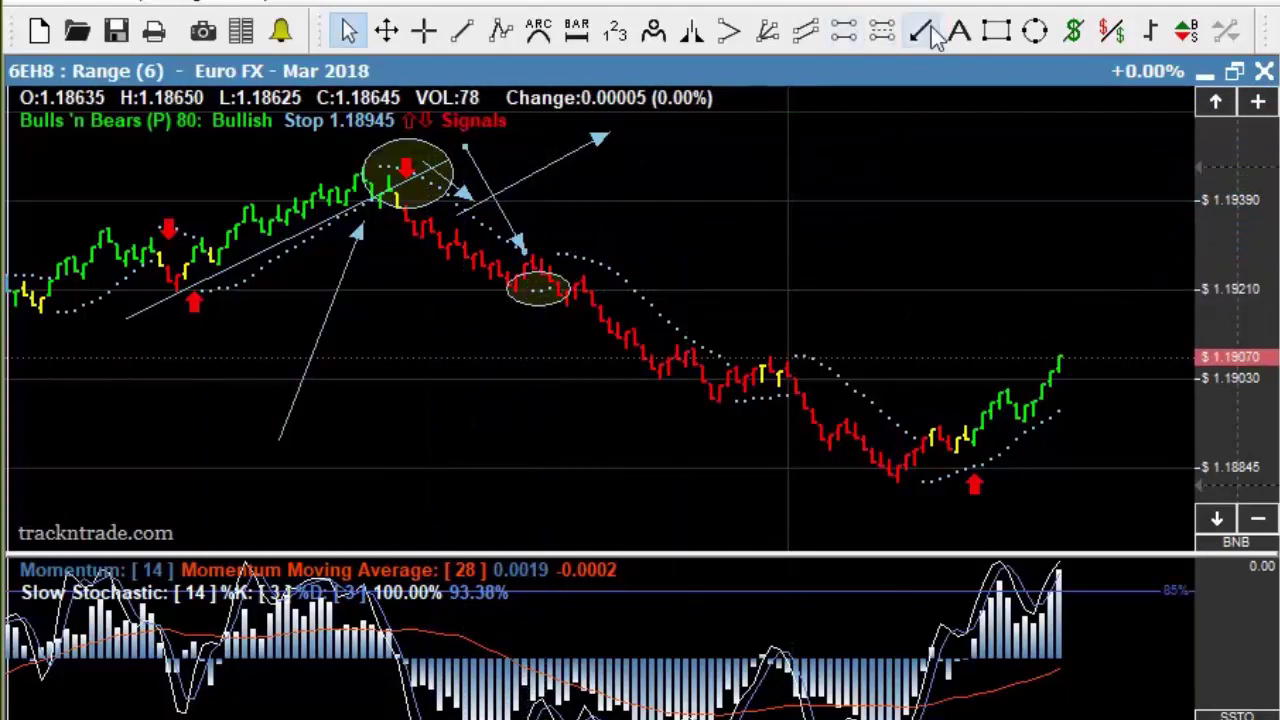
{"action": "left_click_drag", "start_coordinate": [398, 435], "coordinate": [535, 305]}
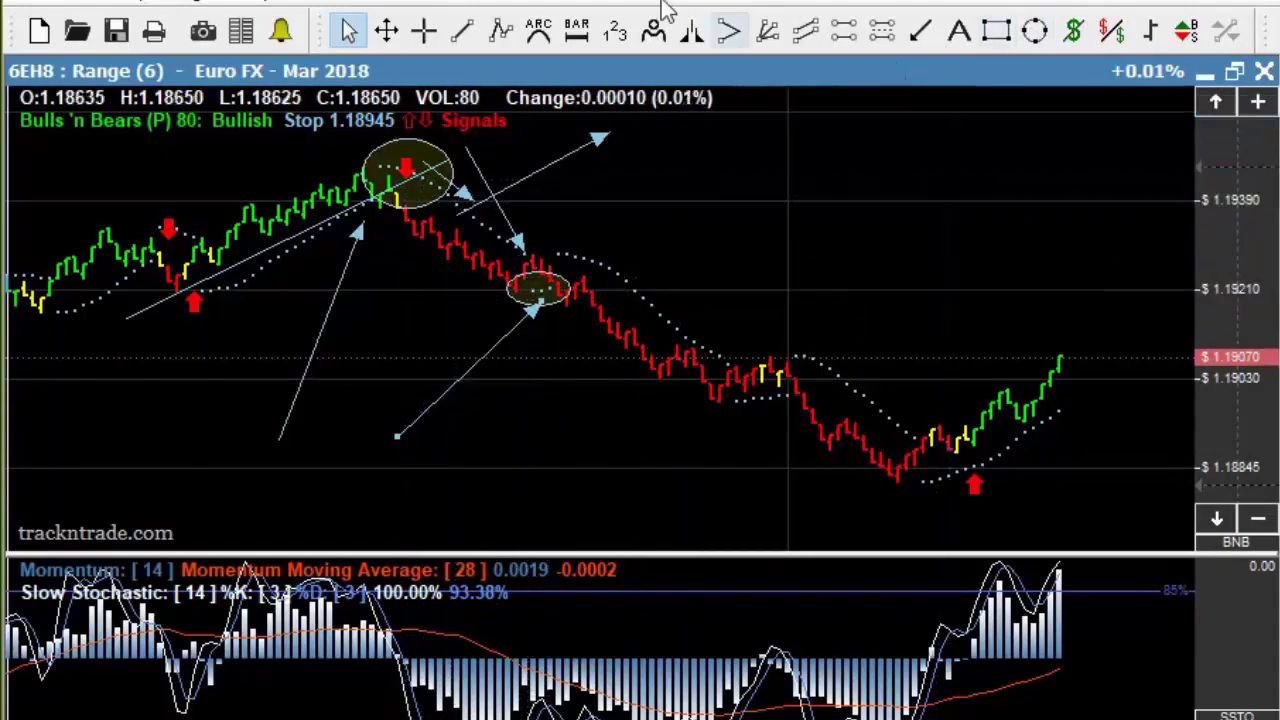
Draw a 1-2-3 projection from point A down to B and on to C
{"action": "left_click", "coordinate": [617, 32]}
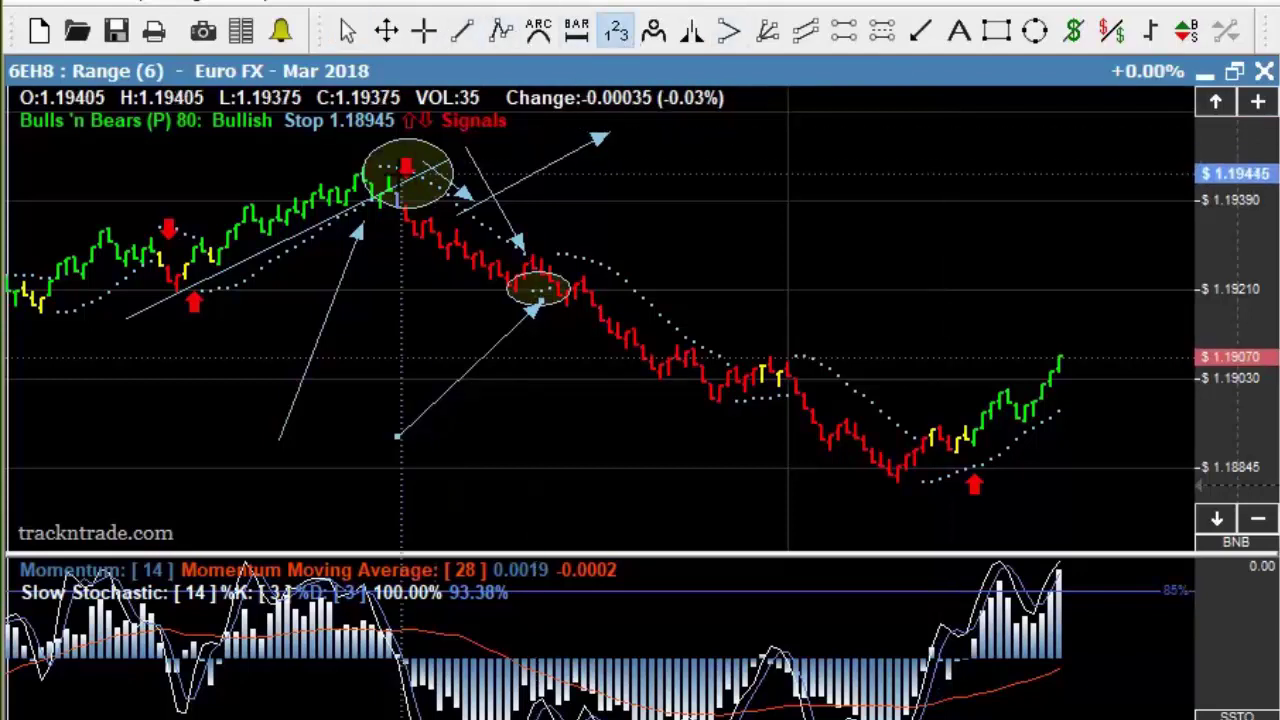
{"action": "mouse_move", "coordinate": [389, 177]}
{"action": "left_mouse_down"}
{"action": "mouse_move", "coordinate": [429, 219]}
{"action": "mouse_move", "coordinate": [540, 287]}
{"action": "mouse_move", "coordinate": [514, 294]}
{"action": "left_mouse_up"}
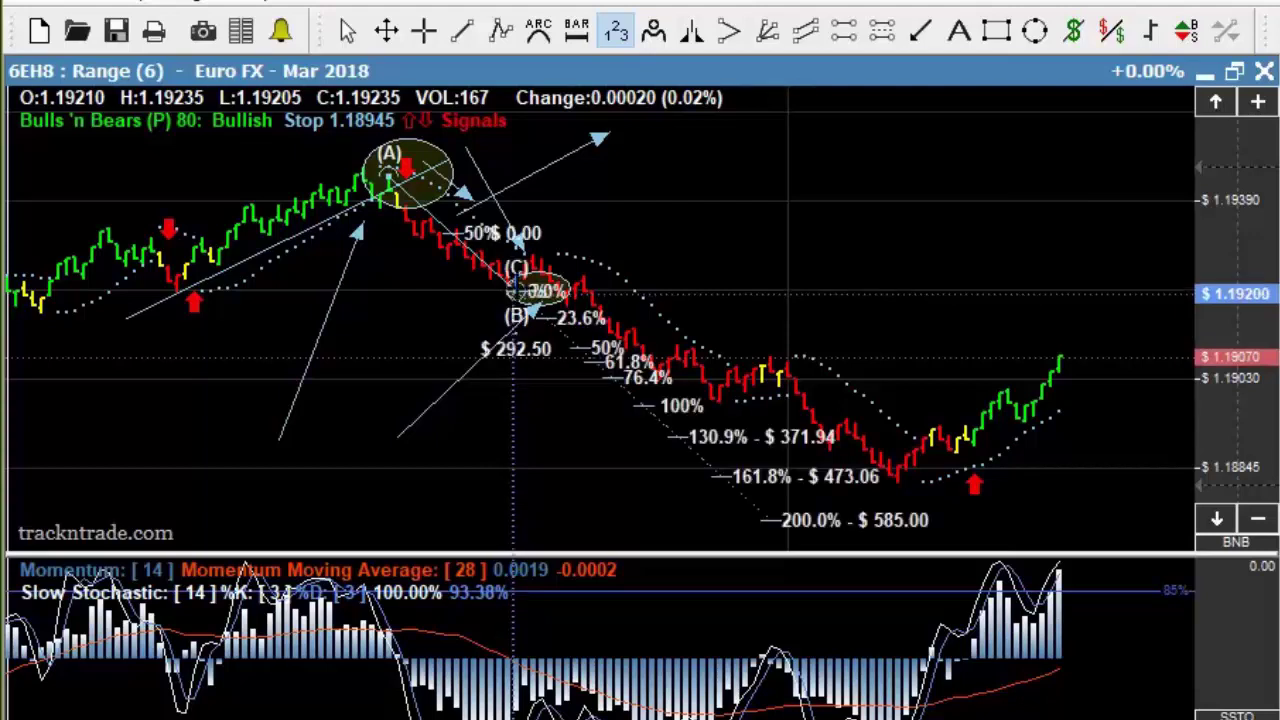
{"action": "left_click", "coordinate": [548, 310]}
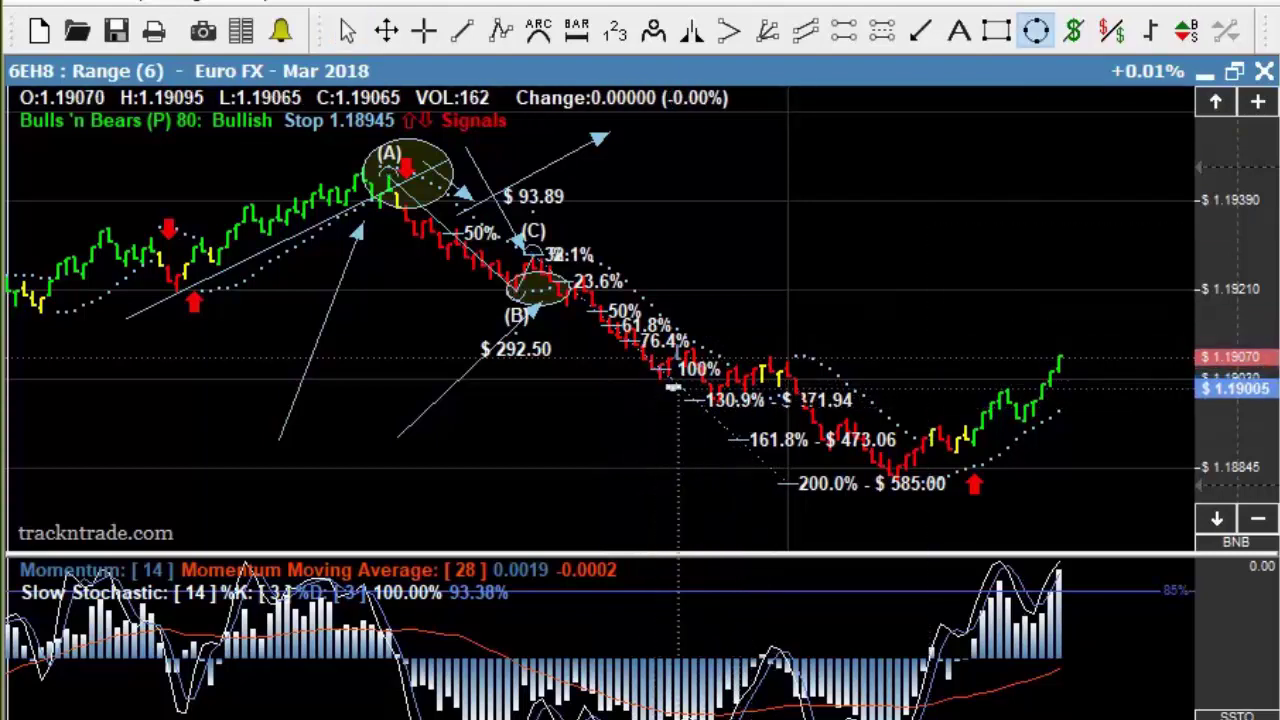
Circle the 130.9% - $371.94 target label and point an arrow up at it
{"action": "left_click_drag", "start_coordinate": [670, 388], "coordinate": [900, 419]}
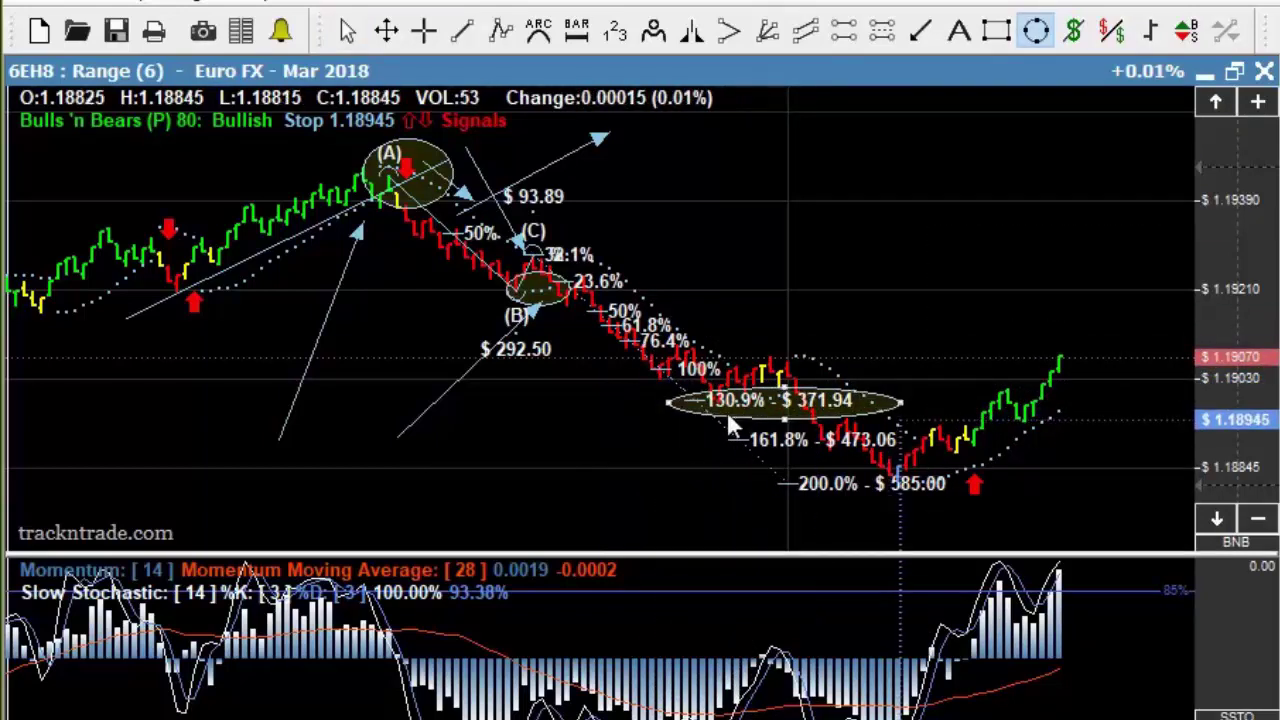
{"action": "left_click_drag", "start_coordinate": [738, 416], "coordinate": [733, 416]}
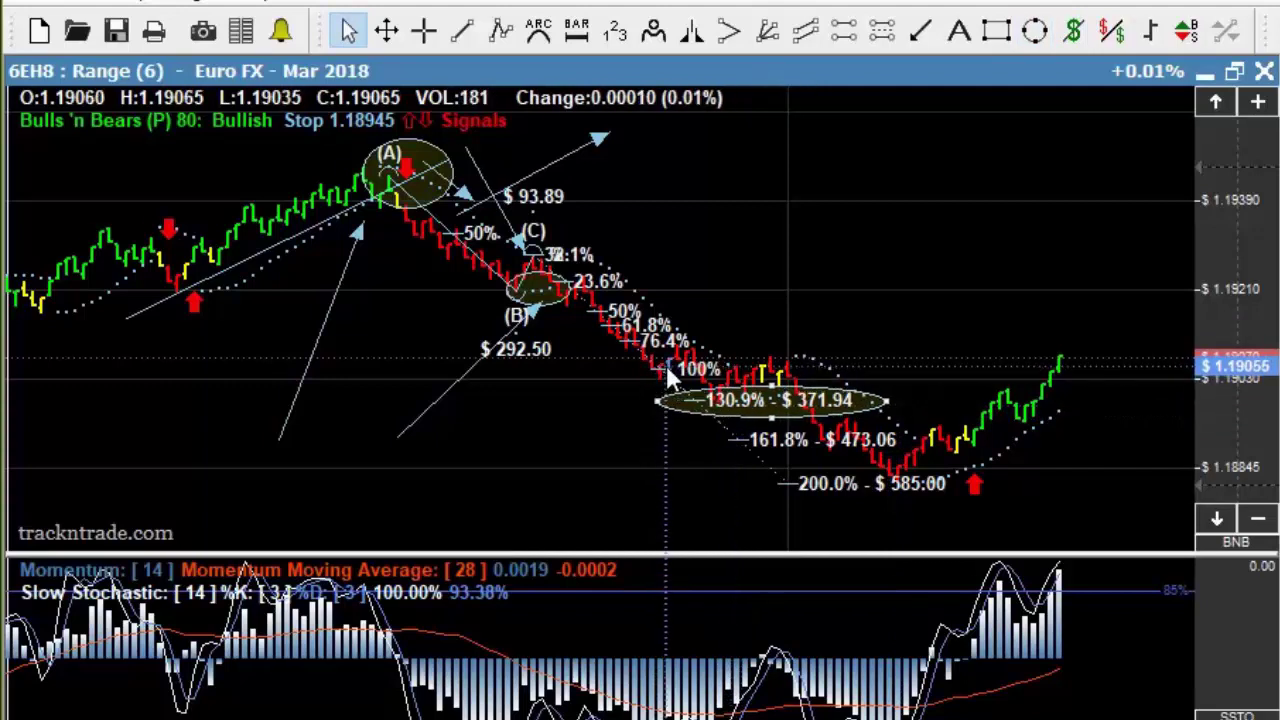
{"action": "left_click_drag", "start_coordinate": [508, 486], "coordinate": [626, 384]}
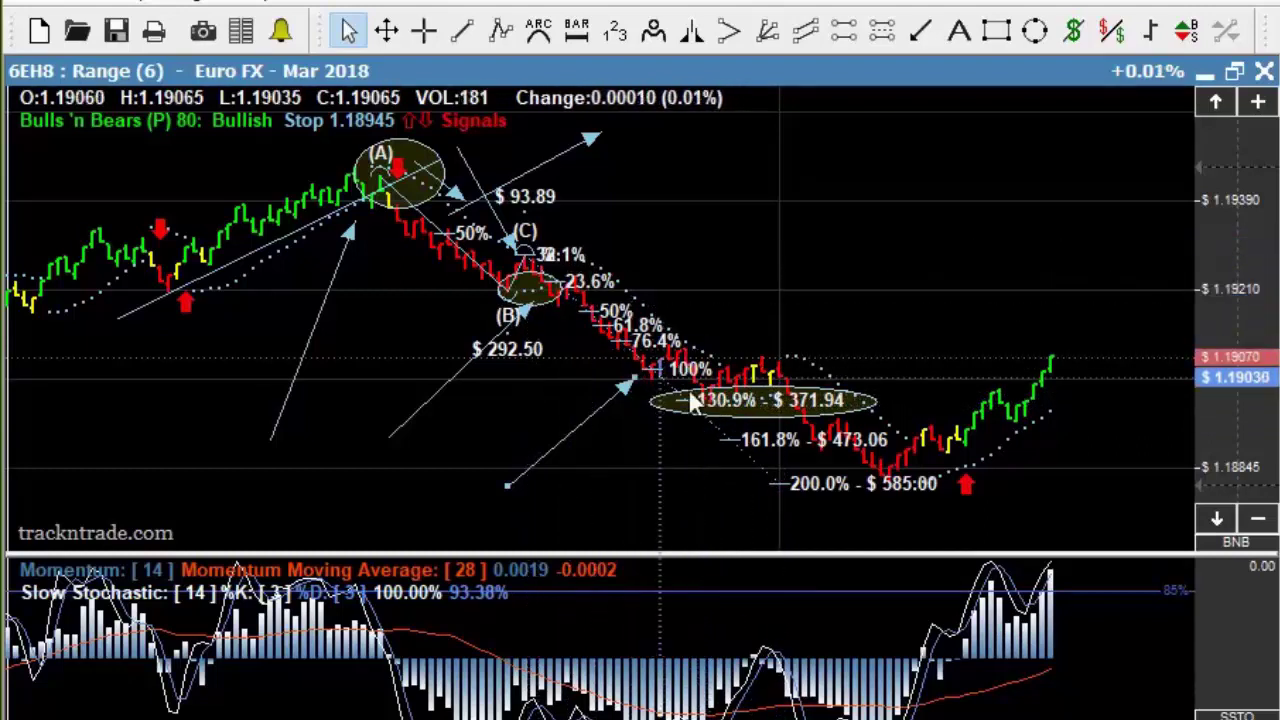
{"action": "right_click", "coordinate": [829, 252]}
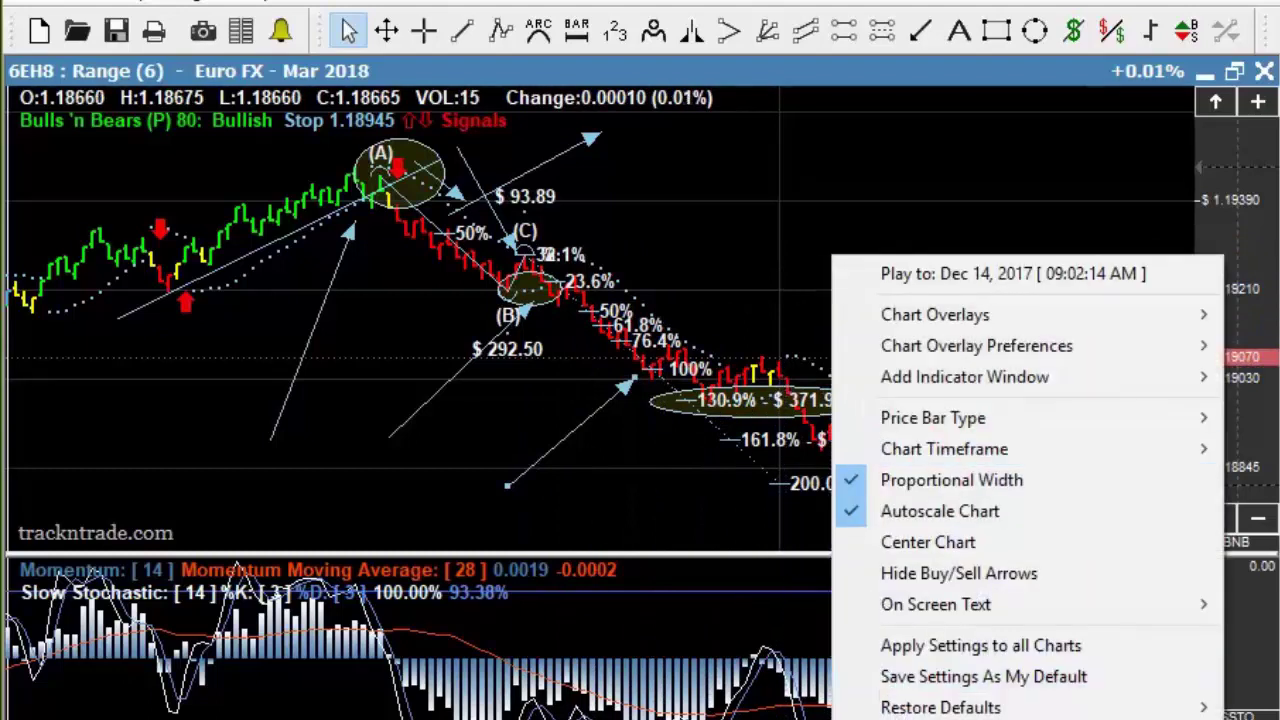
Clear all drawings from the chart and circle the sideways bars near 1.19030
{"action": "left_click", "coordinate": [604, 415]}
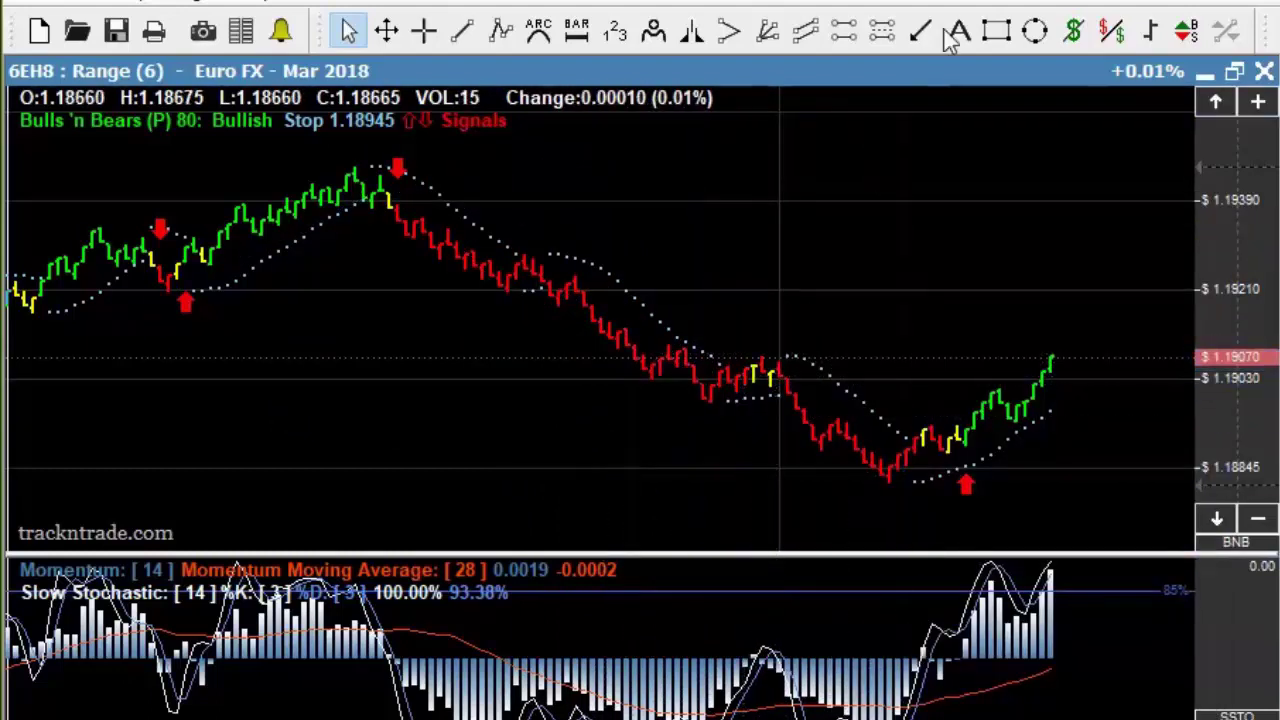
{"action": "left_click", "coordinate": [1035, 30]}
{"action": "left_click_drag", "start_coordinate": [680, 374], "coordinate": [806, 413]}
Add an arrow up to the new ellipse and a trendline across it
{"action": "left_click", "coordinate": [461, 30]}
{"action": "left_click_drag", "start_coordinate": [651, 480], "coordinate": [760, 412]}
{"action": "left_click", "coordinate": [465, 32]}
{"action": "mouse_move", "coordinate": [633, 424]}
{"action": "left_mouse_down"}
{"action": "mouse_move", "coordinate": [771, 409]}
{"action": "mouse_move", "coordinate": [855, 371]}
{"action": "left_mouse_up"}
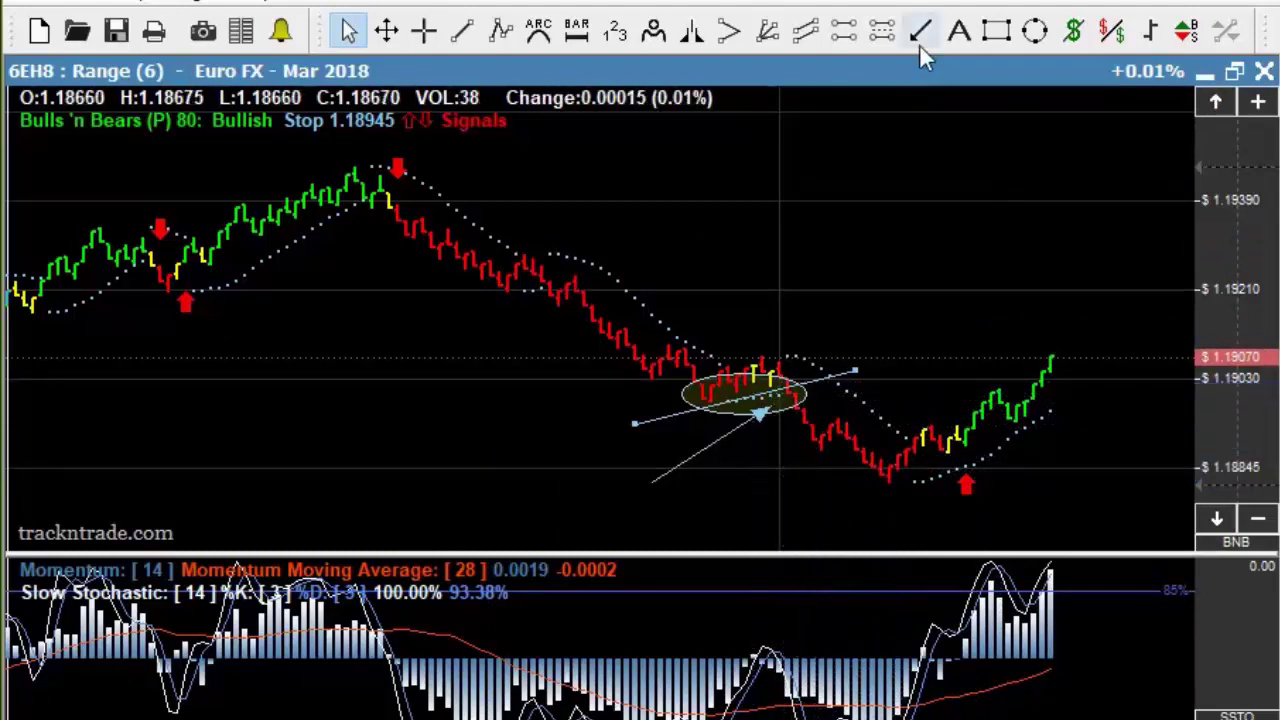
Discard a trial rectangle, then measure a sell from 1.18995 down to 1.18905 for $112.50
{"action": "mouse_move", "coordinate": [506, 205]}
{"action": "left_mouse_down"}
{"action": "mouse_move", "coordinate": [594, 371]}
{"action": "mouse_move", "coordinate": [786, 437]}
{"action": "mouse_move", "coordinate": [774, 437]}
{"action": "left_mouse_up"}
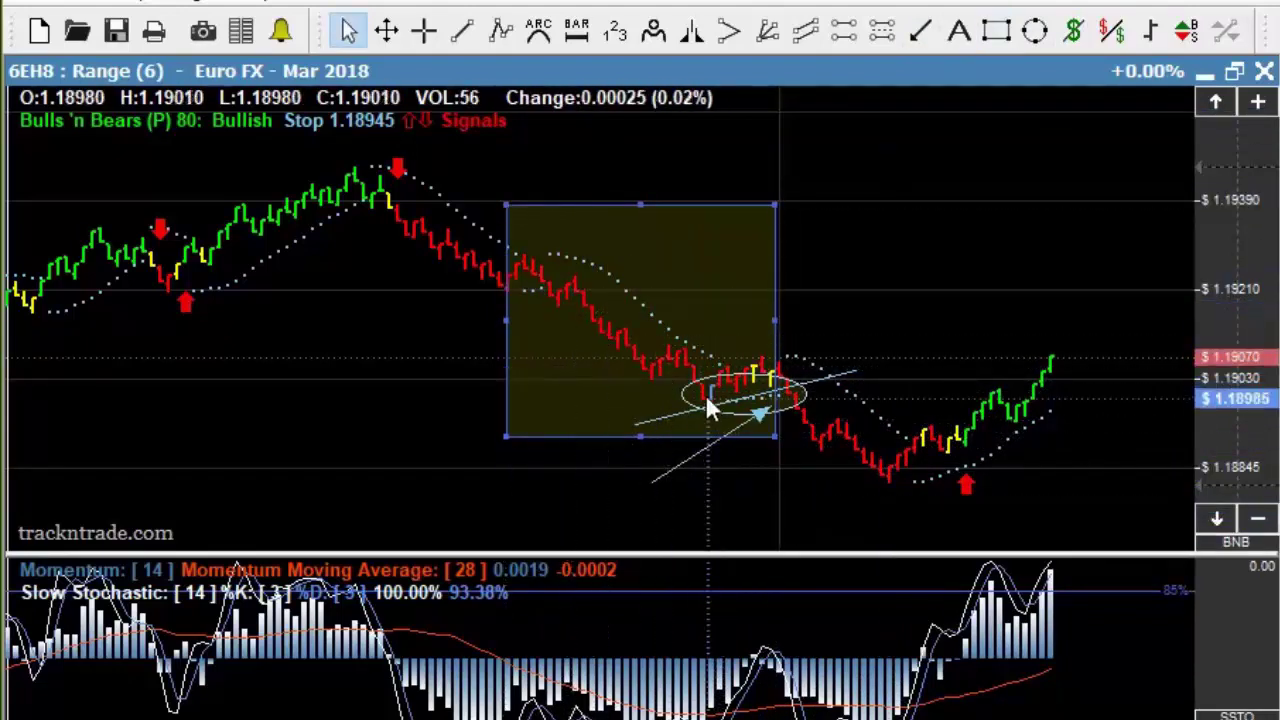
{"action": "mouse_move", "coordinate": [676, 250]}
{"action": "left_mouse_down"}
{"action": "mouse_move", "coordinate": [909, 362]}
{"action": "mouse_move", "coordinate": [866, 328]}
{"action": "mouse_move", "coordinate": [892, 330]}
{"action": "left_mouse_up"}
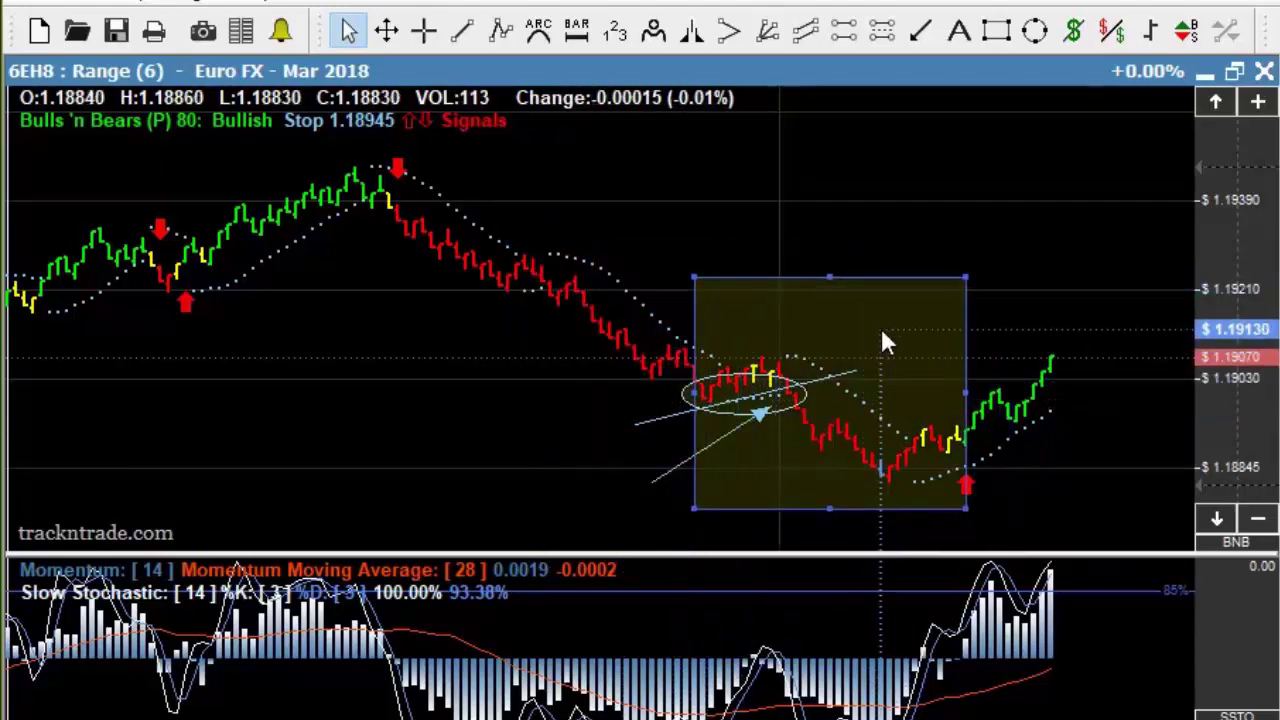
{"action": "key", "text": "Delete"}
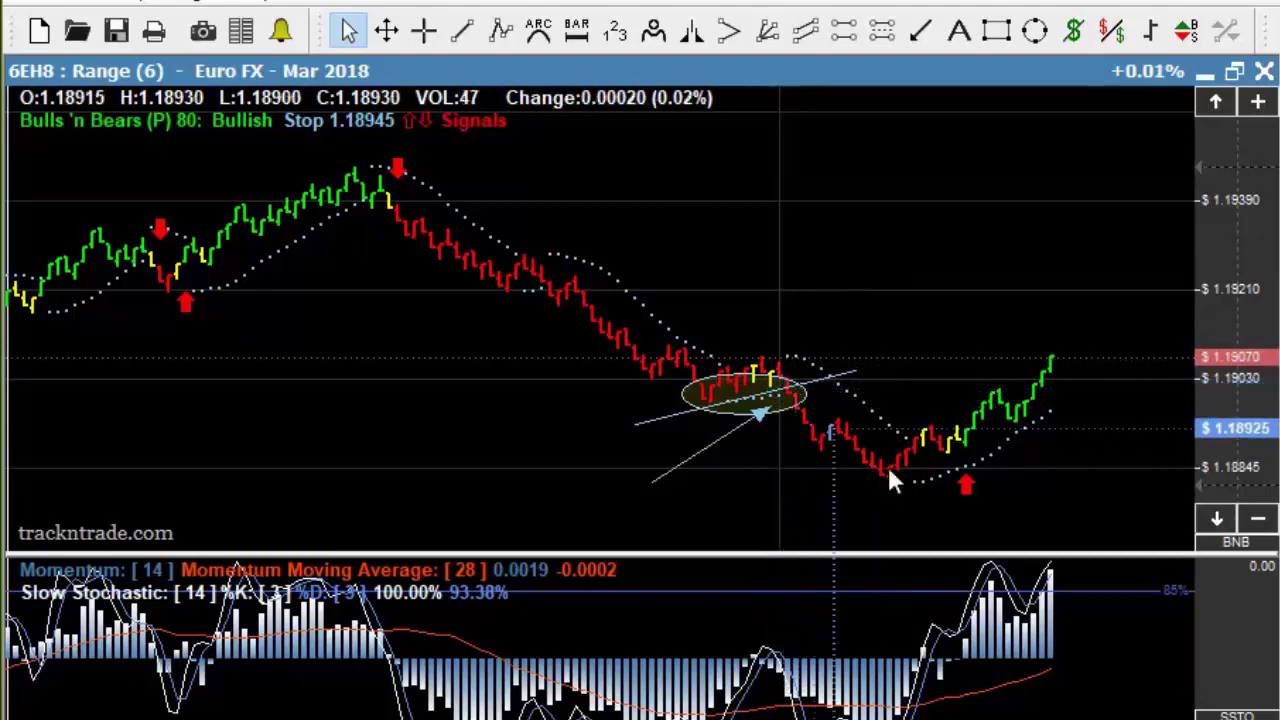
{"action": "left_click", "coordinate": [1076, 30]}
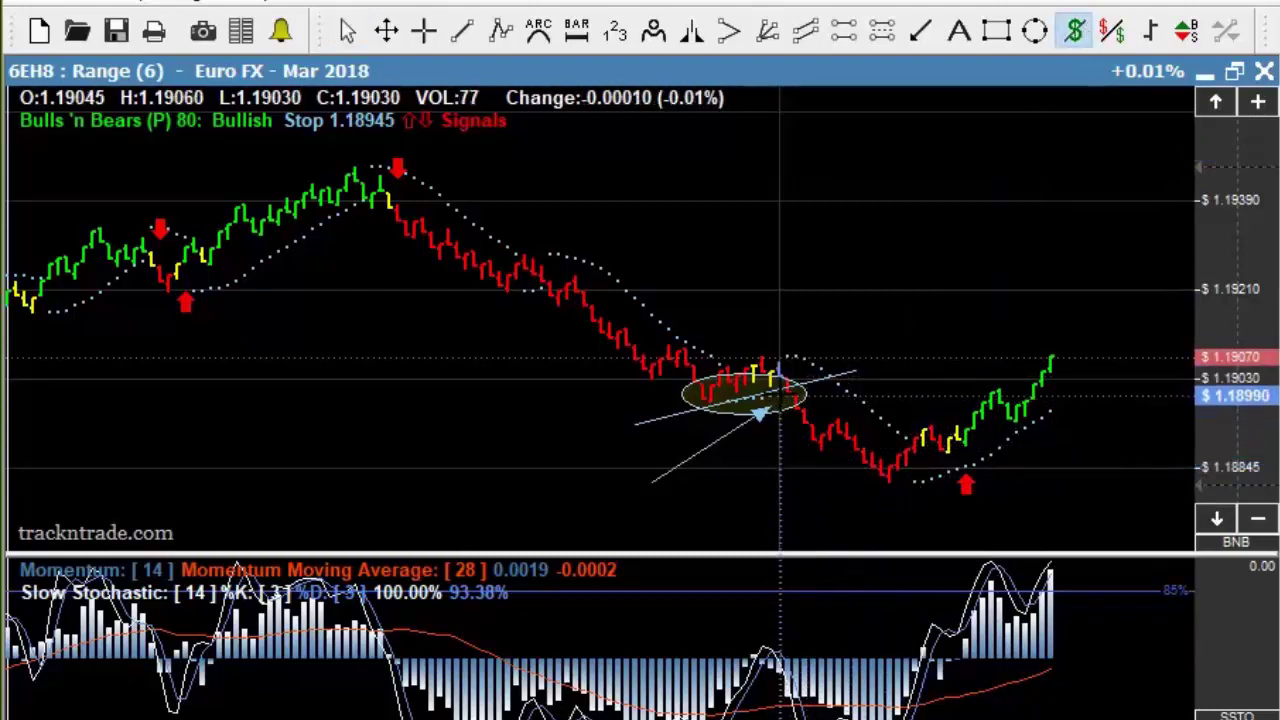
{"action": "mouse_move", "coordinate": [780, 394]}
{"action": "left_mouse_down"}
{"action": "mouse_move", "coordinate": [910, 436]}
{"action": "mouse_move", "coordinate": [903, 455]}
{"action": "mouse_move", "coordinate": [912, 445]}
{"action": "left_mouse_up"}
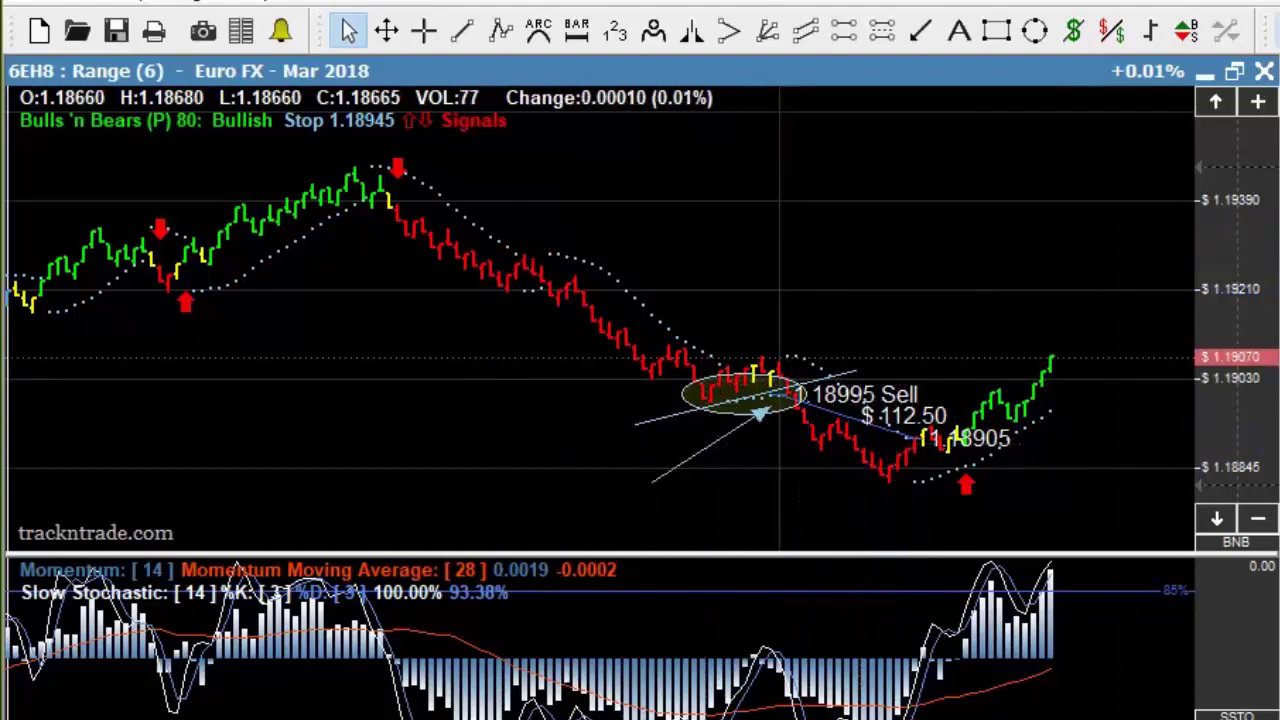
Label Elliott waves 1–5 from the peak down to the bottom, then A-B-C on the rally
{"action": "mouse_move", "coordinate": [354, 165]}
{"action": "left_mouse_down"}
{"action": "mouse_move", "coordinate": [463, 306]}
{"action": "mouse_move", "coordinate": [543, 343]}
{"action": "mouse_move", "coordinate": [507, 300]}
{"action": "left_mouse_up"}
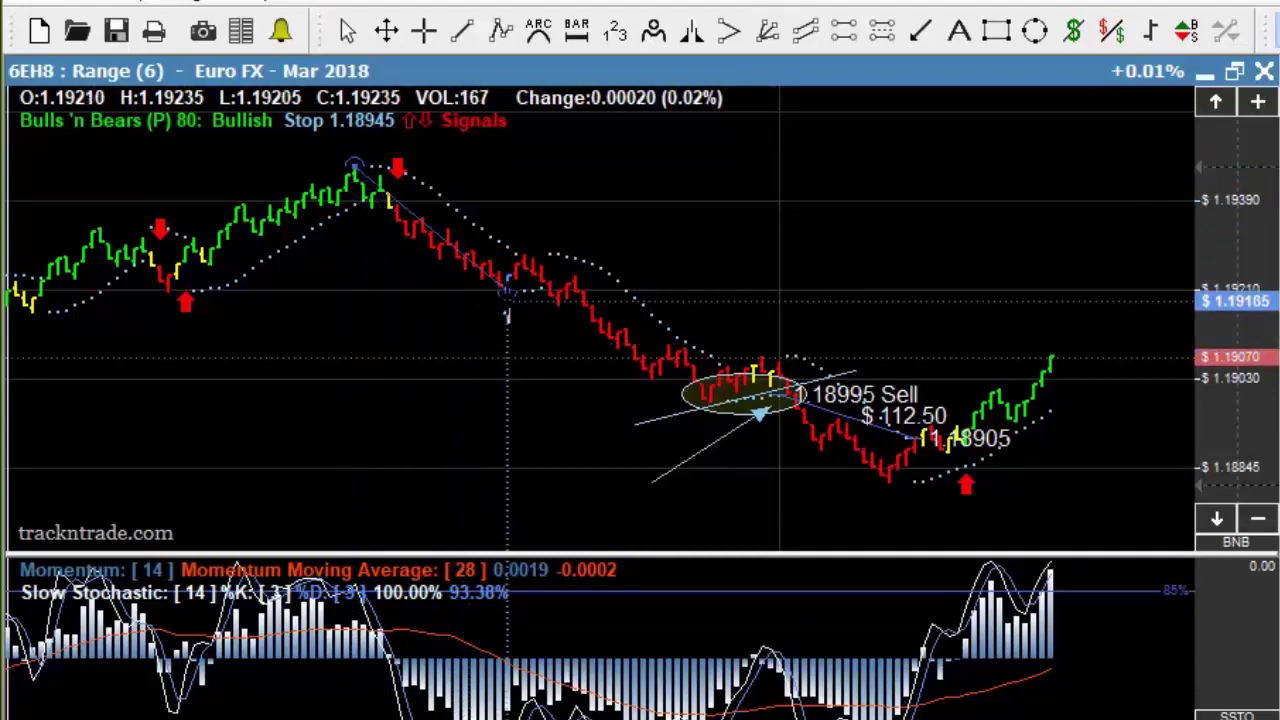
{"action": "left_click", "coordinate": [507, 297]}
{"action": "left_click", "coordinate": [524, 253]}
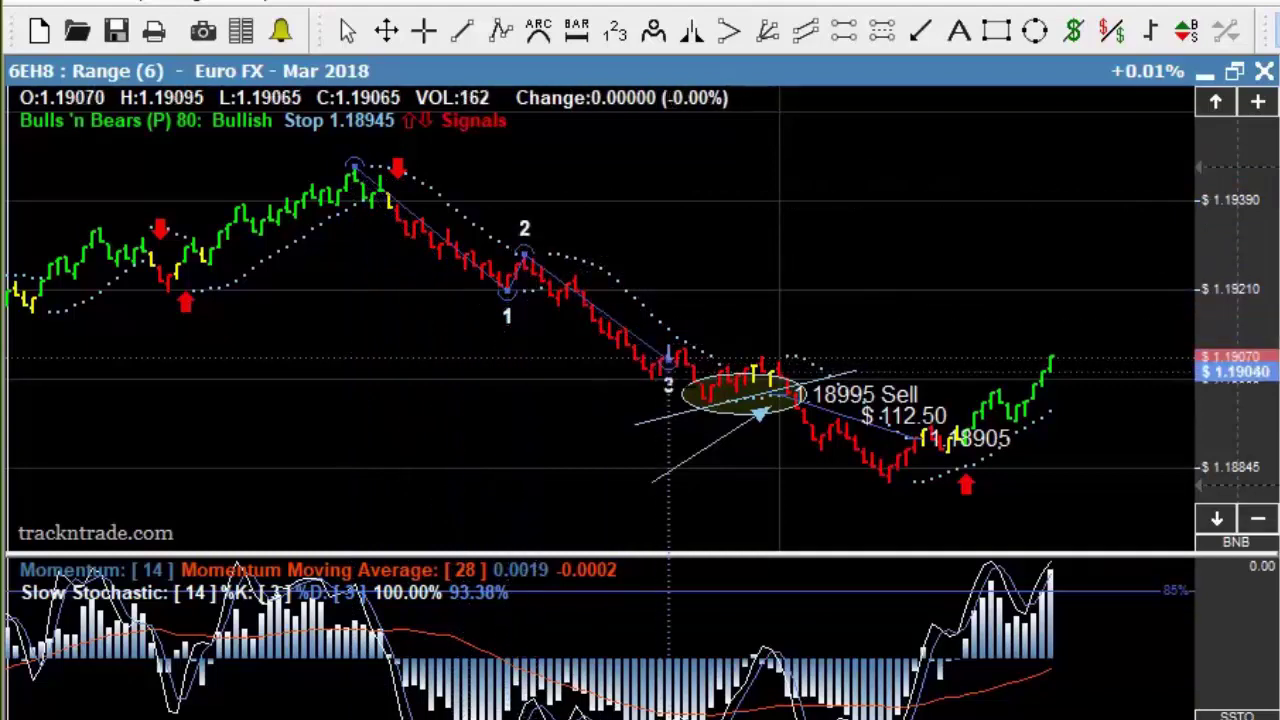
{"action": "left_click", "coordinate": [702, 400]}
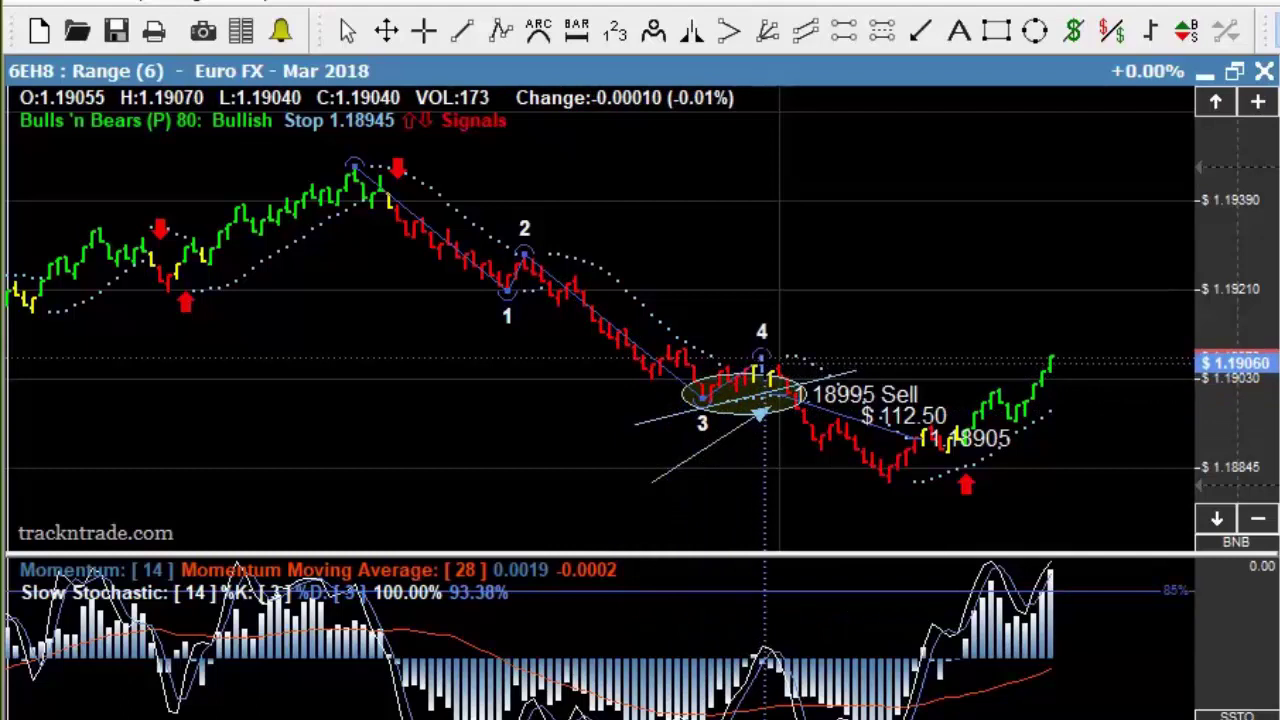
{"action": "left_click", "coordinate": [763, 357]}
{"action": "left_click", "coordinate": [888, 482]}
{"action": "left_click", "coordinate": [1042, 355]}
{"action": "left_click", "coordinate": [1101, 432]}
{"action": "left_click", "coordinate": [1160, 335]}
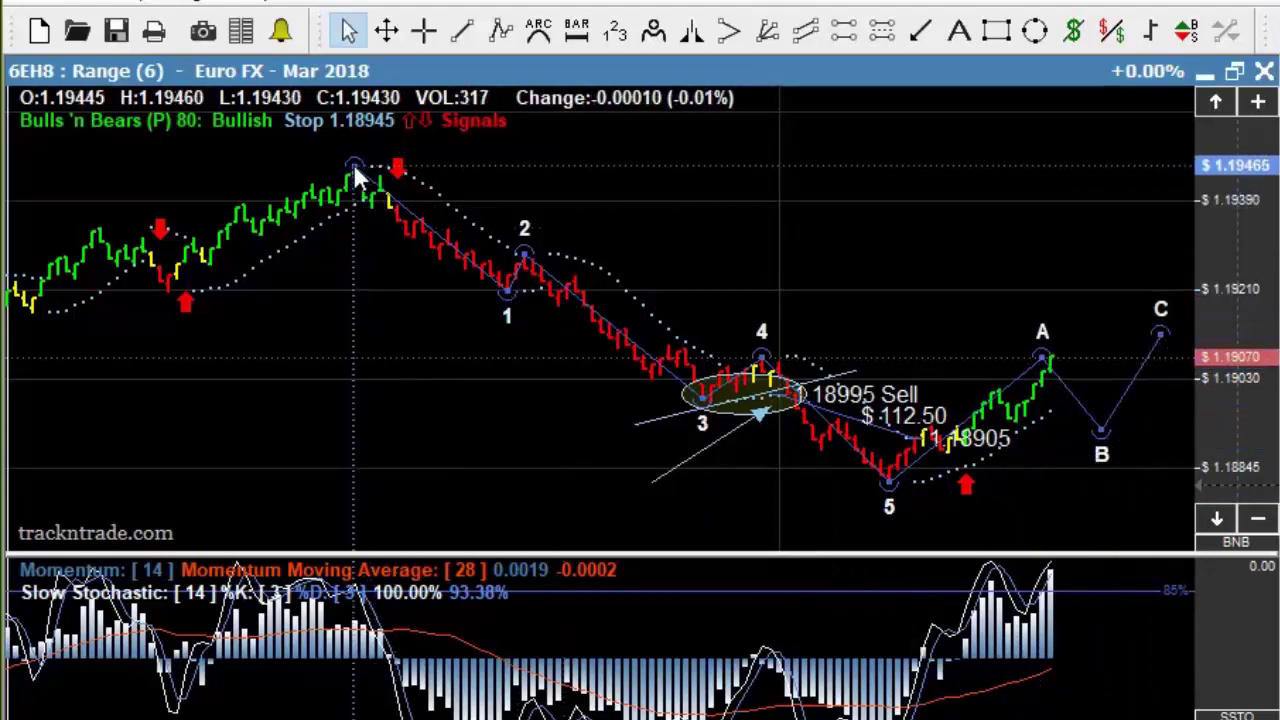